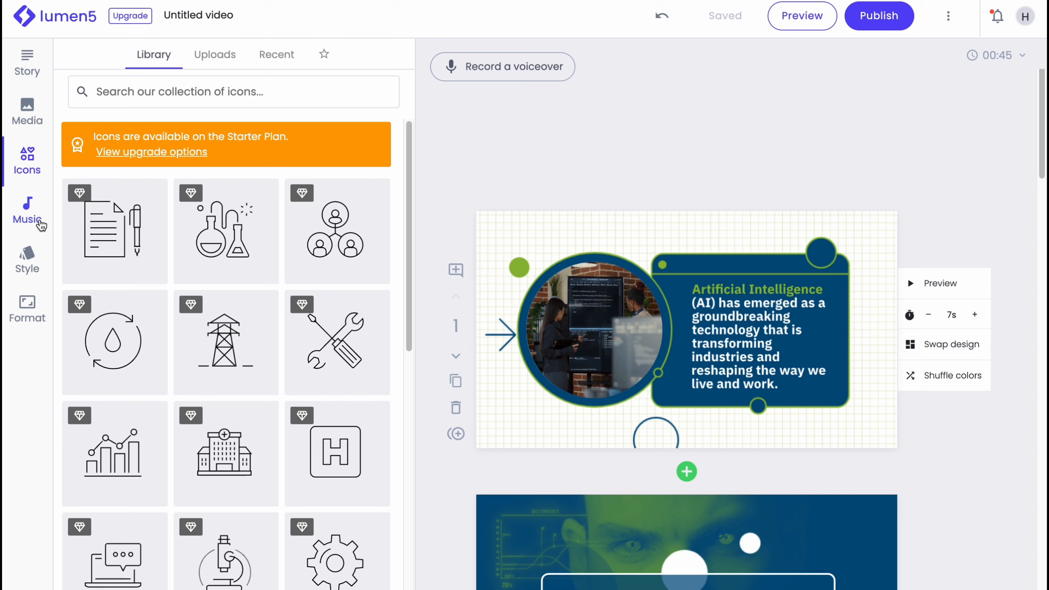
- Open the background music library and play a sample of the Energetic Future track
{"action": "left_click", "coordinate": [30, 212]}
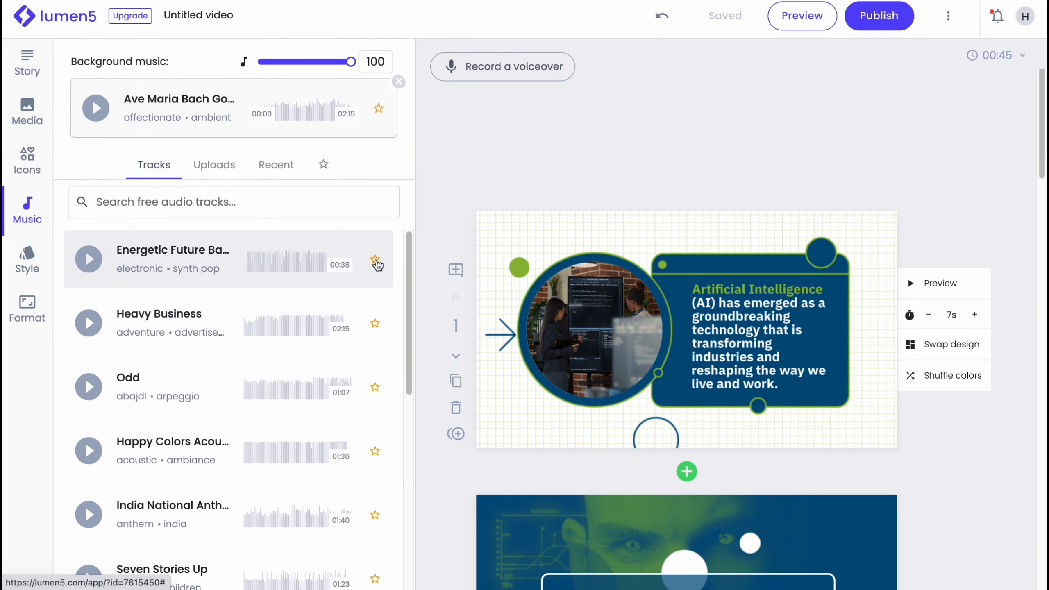
{"action": "left_click", "coordinate": [89, 259]}
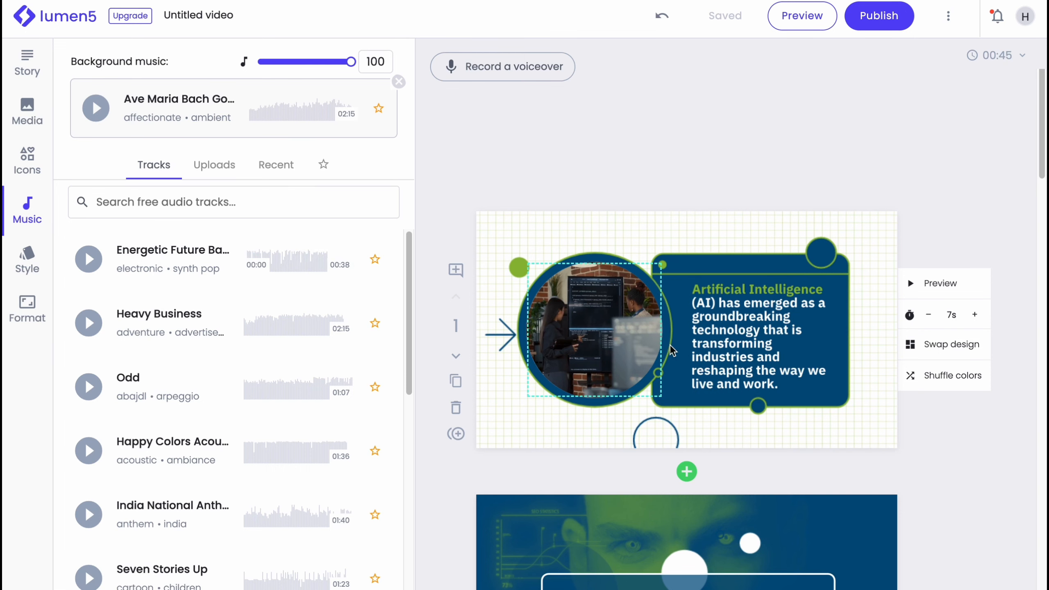
- Try the Charlie colour palette, apply the Martin palette to the video instead, and review the font, transition and language settings
{"action": "left_click", "coordinate": [29, 261]}
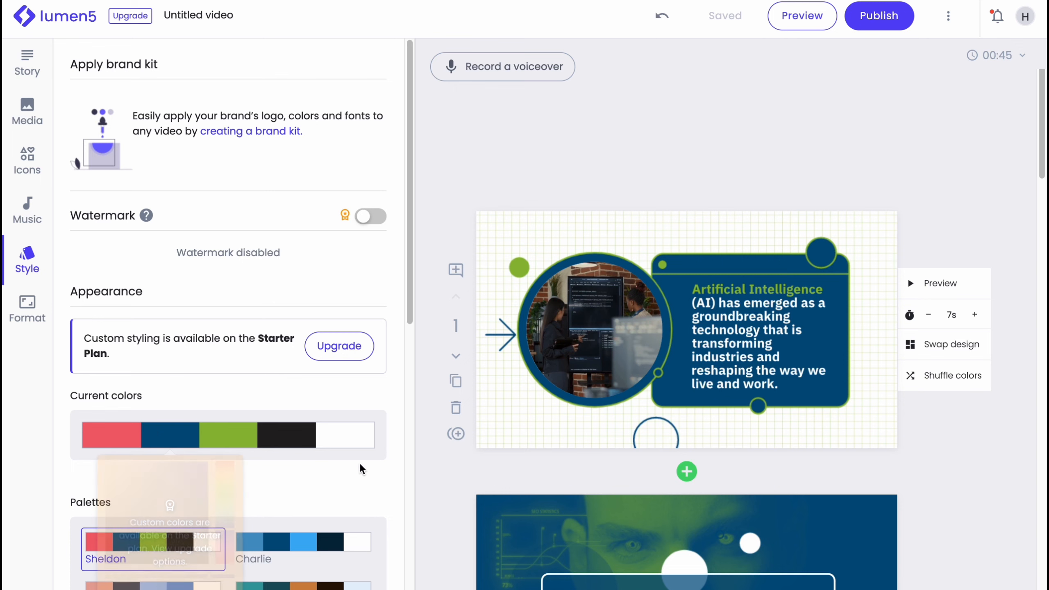
{"action": "scroll", "coordinate": [327, 476], "scroll_direction": "down", "scroll_amount": 3}
{"action": "left_click", "coordinate": [299, 397]}
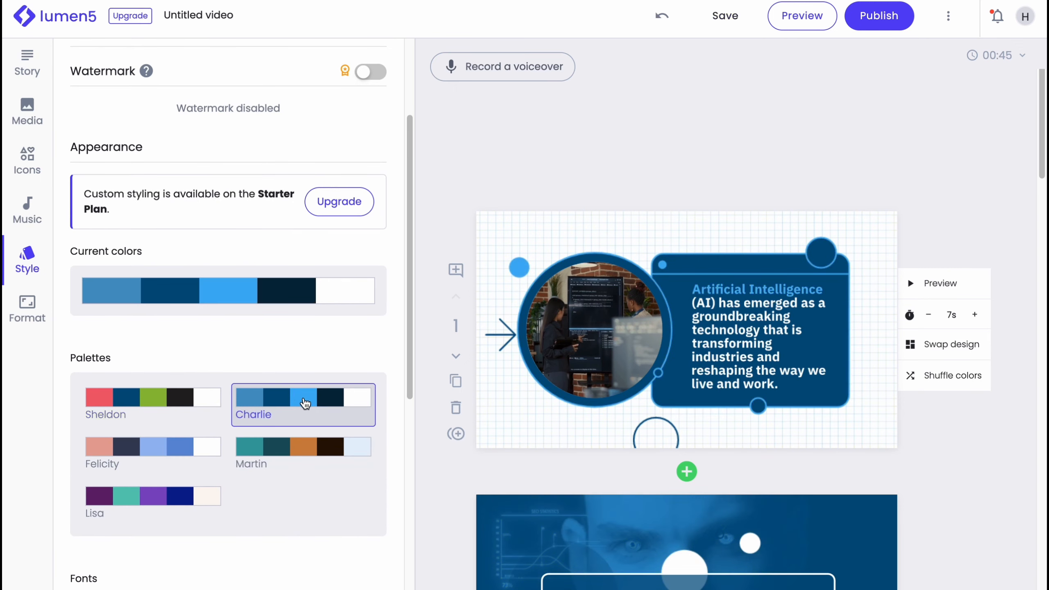
{"action": "left_click", "coordinate": [291, 448]}
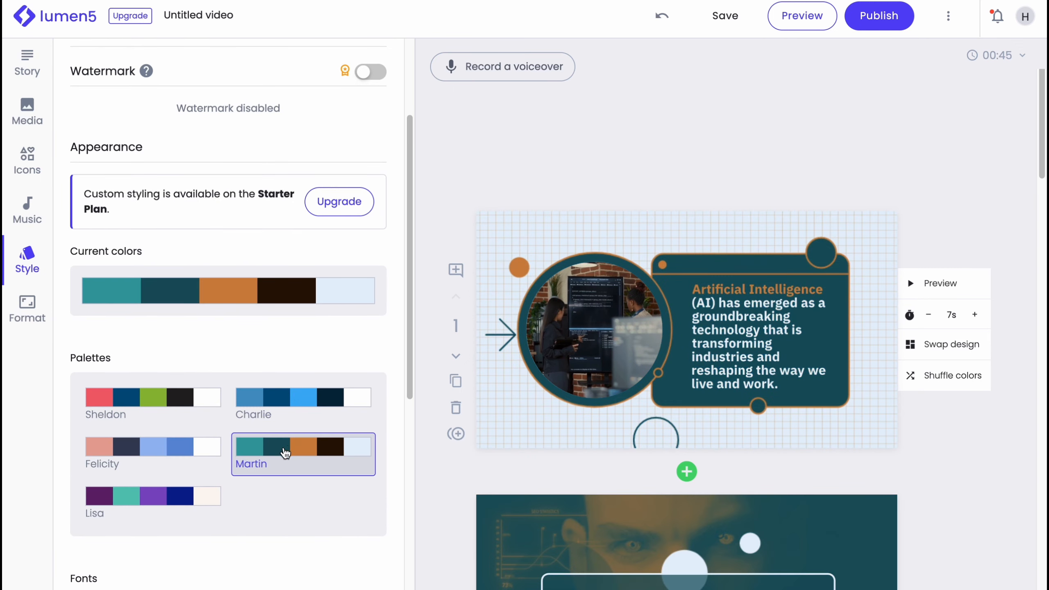
{"action": "scroll", "coordinate": [132, 484], "scroll_direction": "down", "scroll_amount": 6}
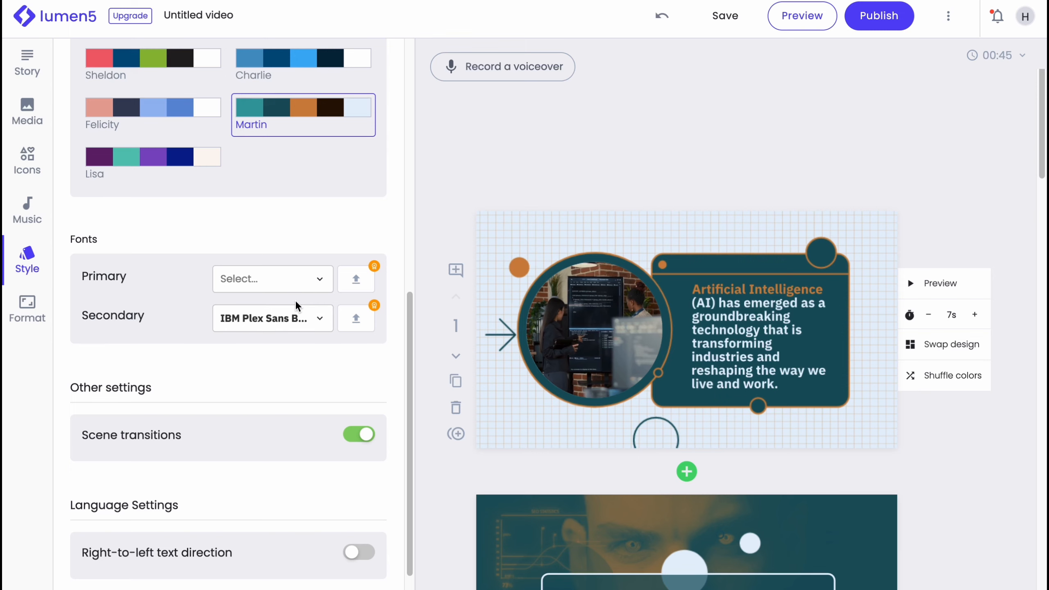
{"action": "scroll", "coordinate": [315, 337], "scroll_direction": "down", "scroll_amount": 1}
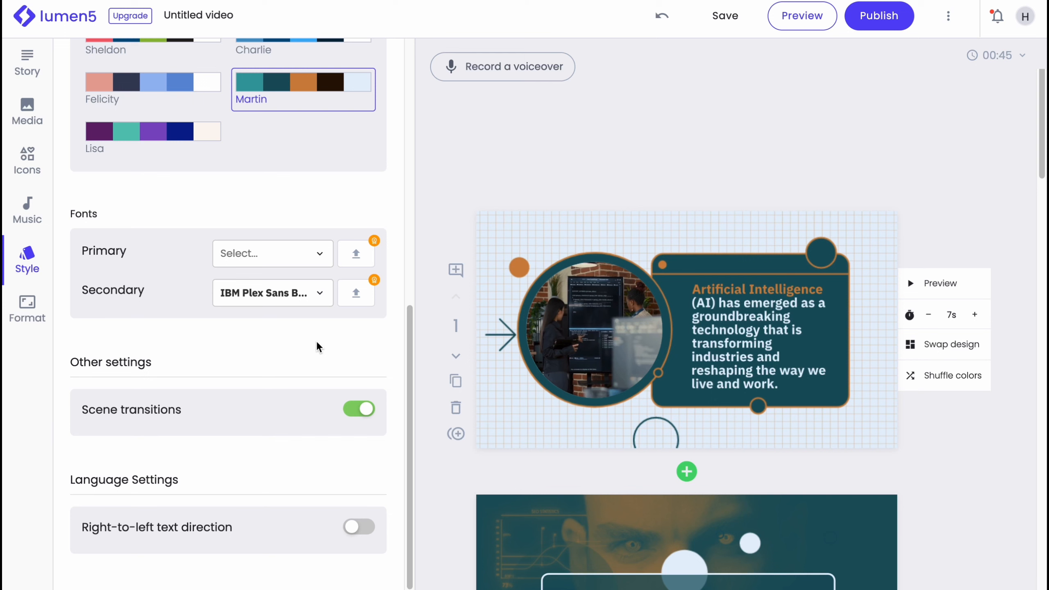
{"action": "scroll", "coordinate": [930, 305], "scroll_direction": "down", "scroll_amount": 2}
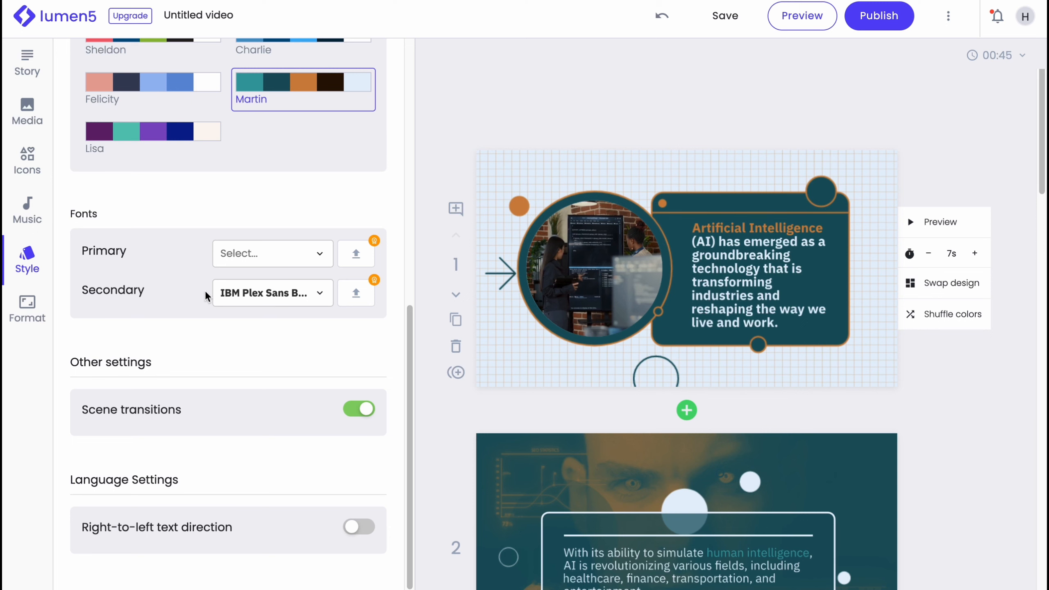
- Try the Vertical and Story 9:16 formats and set the video back to Landscape 16:9
{"action": "left_click", "coordinate": [28, 306]}
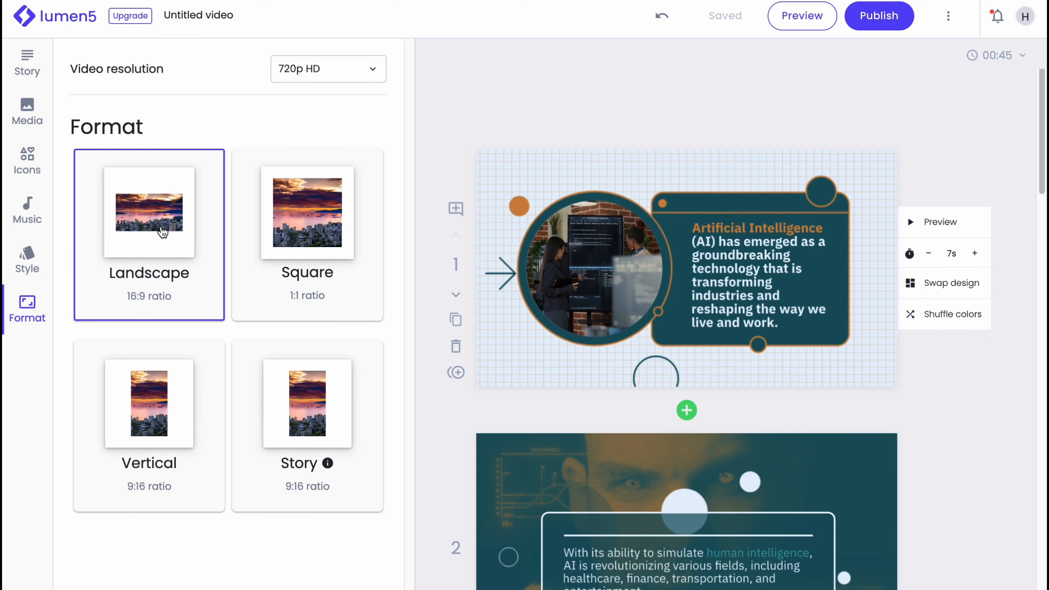
{"action": "left_click", "coordinate": [238, 252]}
{"action": "left_click", "coordinate": [223, 372]}
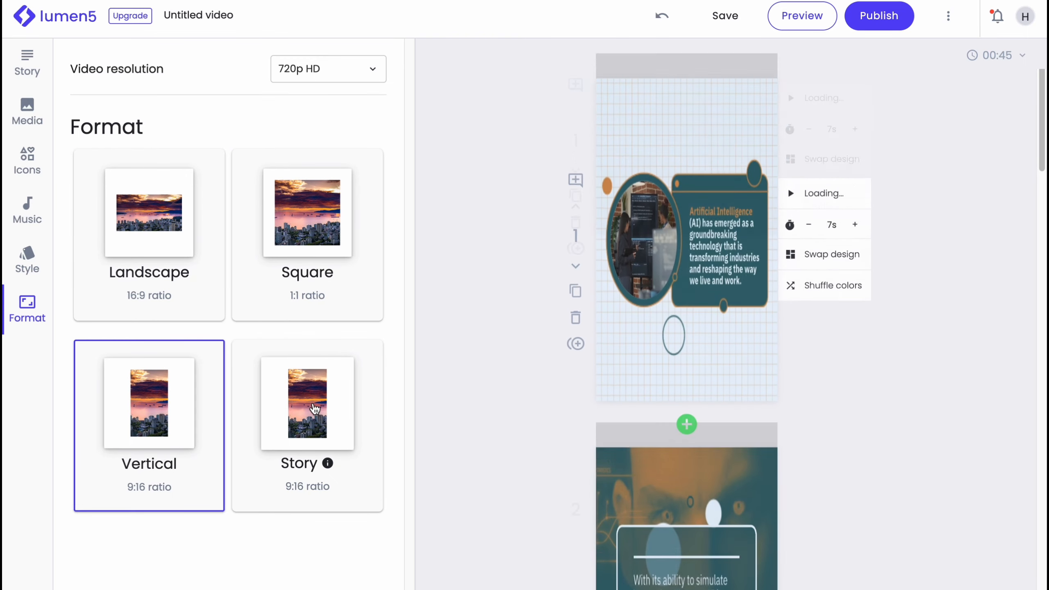
{"action": "left_click", "coordinate": [314, 409]}
{"action": "left_click", "coordinate": [127, 212]}
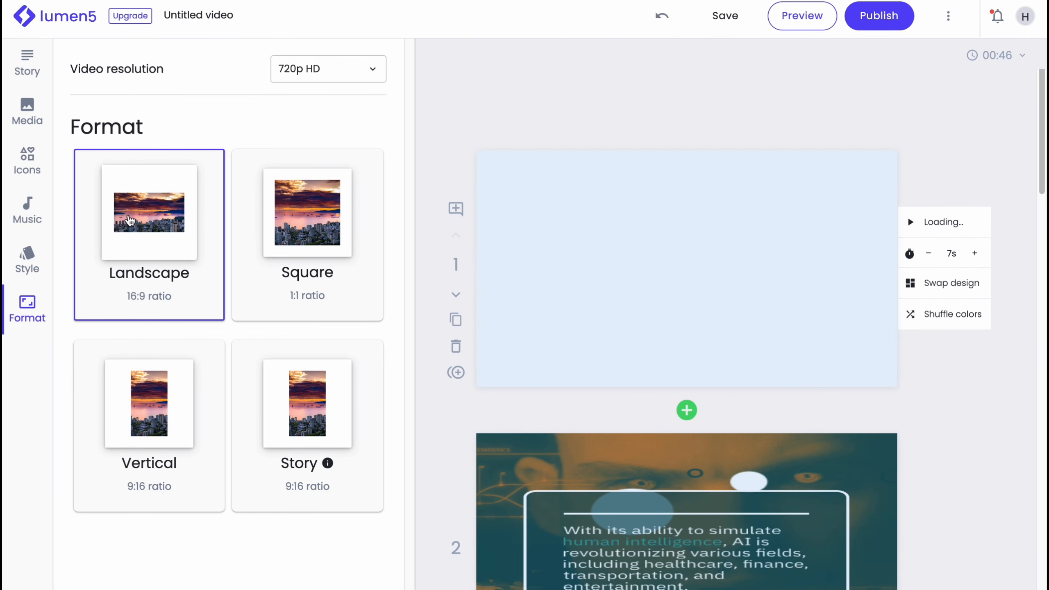
- Open the story script and look through the generated scenes of the video
{"action": "left_click", "coordinate": [25, 61]}
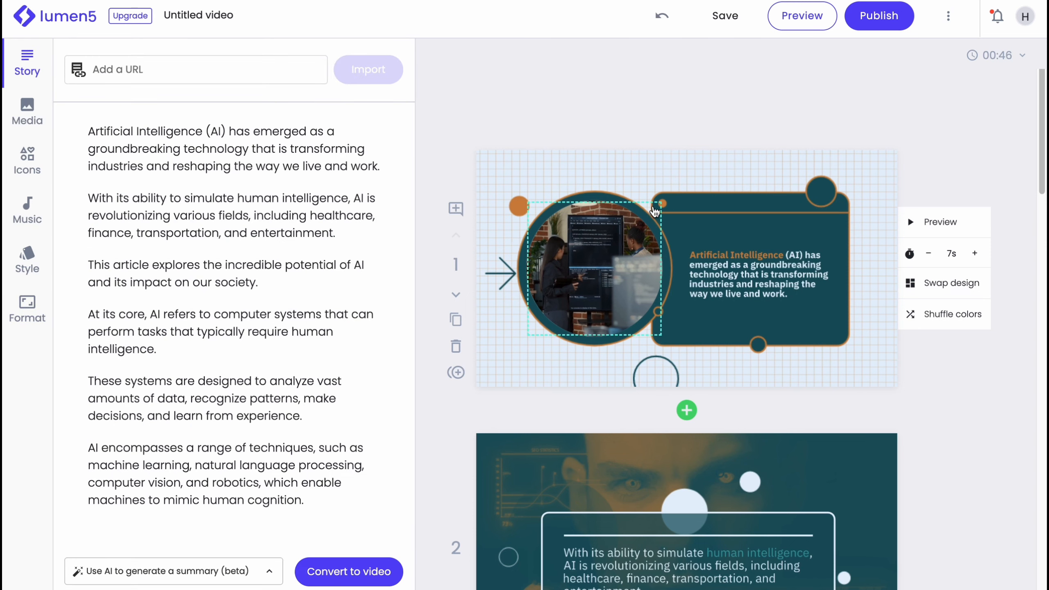
{"action": "scroll", "coordinate": [677, 213], "scroll_direction": "down", "scroll_amount": 1}
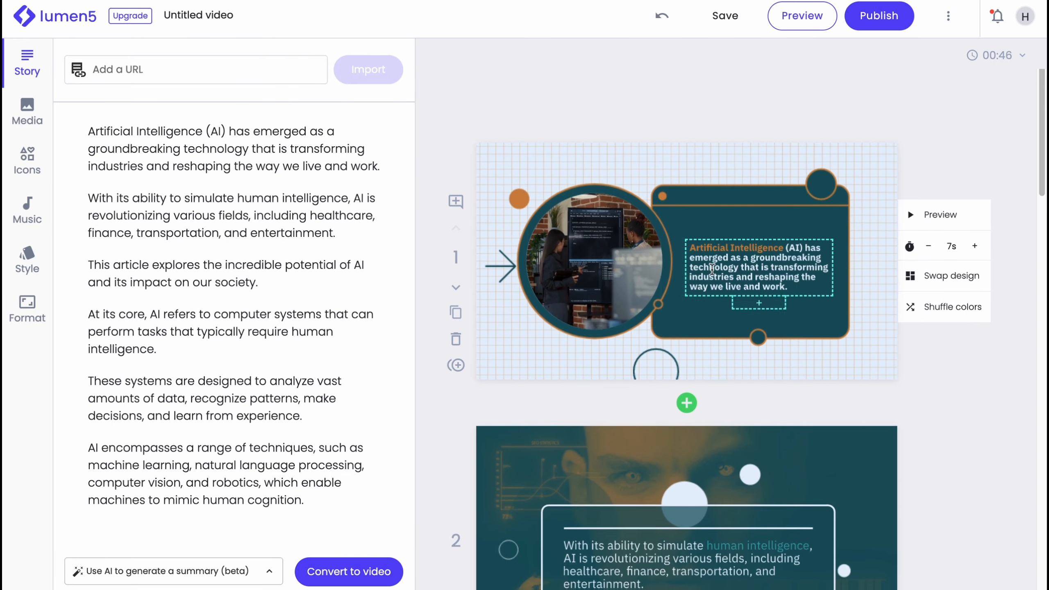
{"action": "scroll", "coordinate": [676, 259], "scroll_direction": "down", "scroll_amount": 5}
{"action": "scroll", "coordinate": [666, 215], "scroll_direction": "up", "scroll_amount": 7}
{"action": "scroll", "coordinate": [686, 316], "scroll_direction": "down", "scroll_amount": 10}
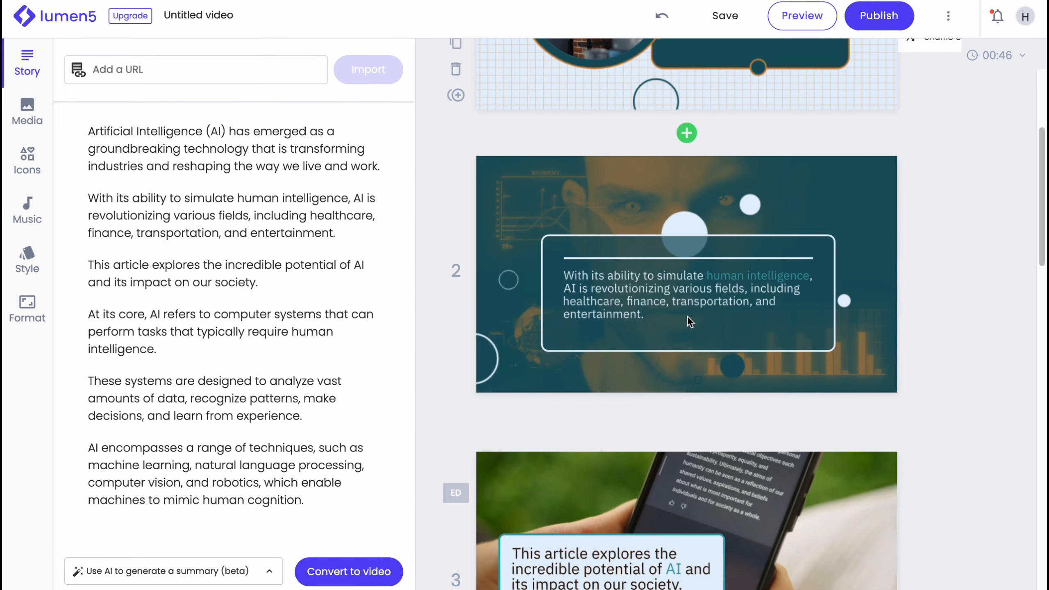
{"action": "scroll", "coordinate": [697, 311], "scroll_direction": "up", "scroll_amount": 8}
{"action": "scroll", "coordinate": [697, 311], "scroll_direction": "up", "scroll_amount": 2}
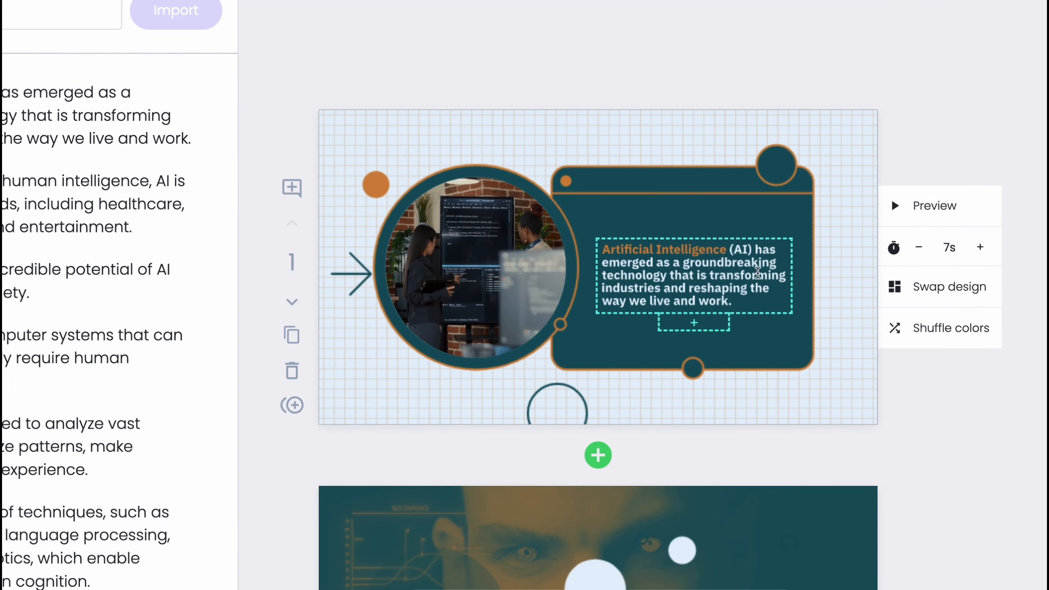
- Set the first scene's duration to 4 seconds
{"action": "left_click", "coordinate": [925, 253]}
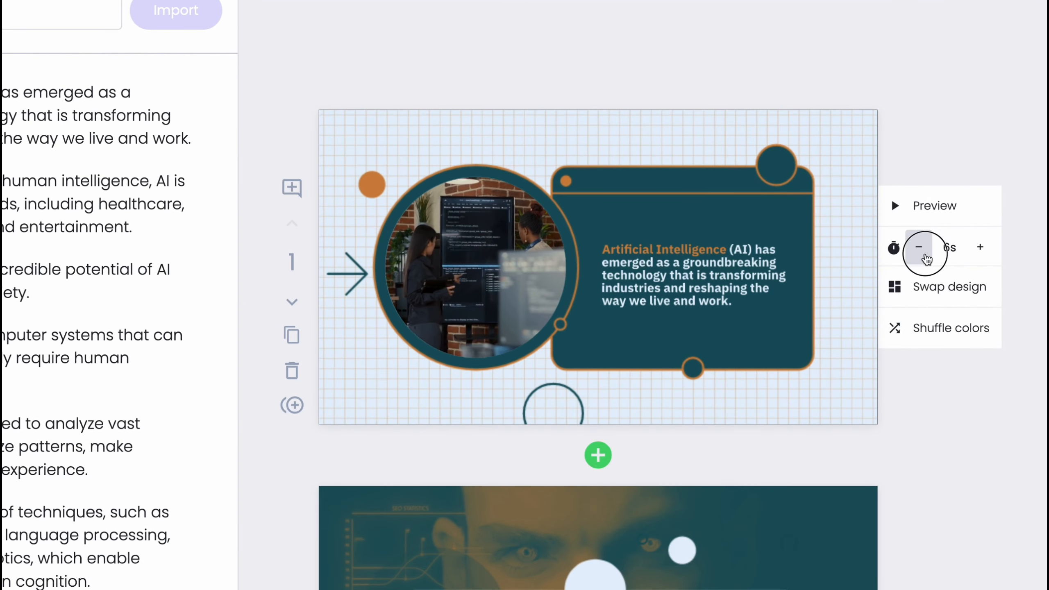
{"action": "left_click", "coordinate": [925, 253]}
{"action": "left_click", "coordinate": [925, 254]}
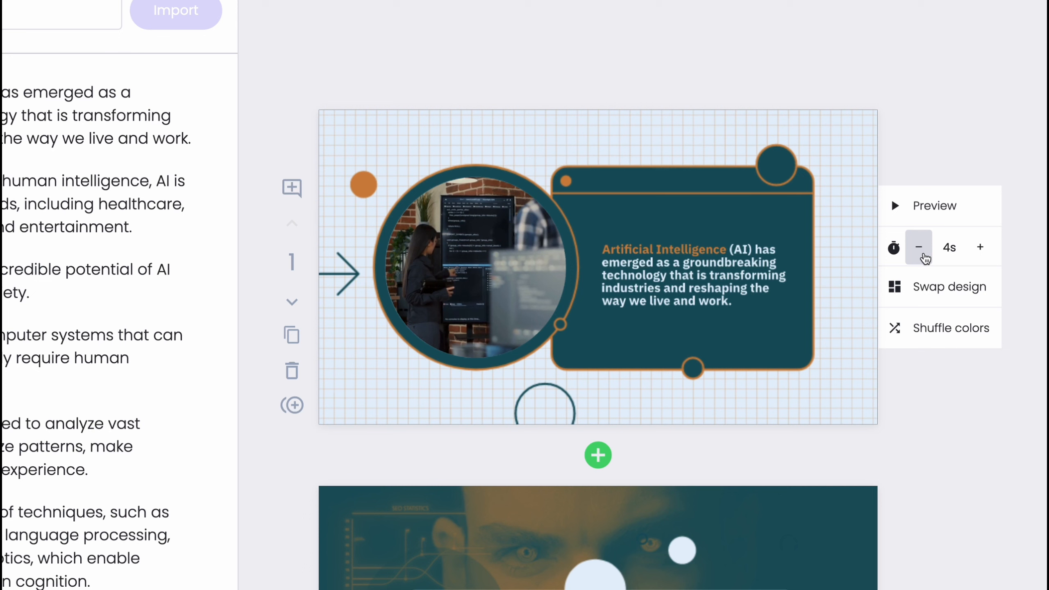
{"action": "left_click", "coordinate": [925, 254]}
{"action": "left_click", "coordinate": [987, 250]}
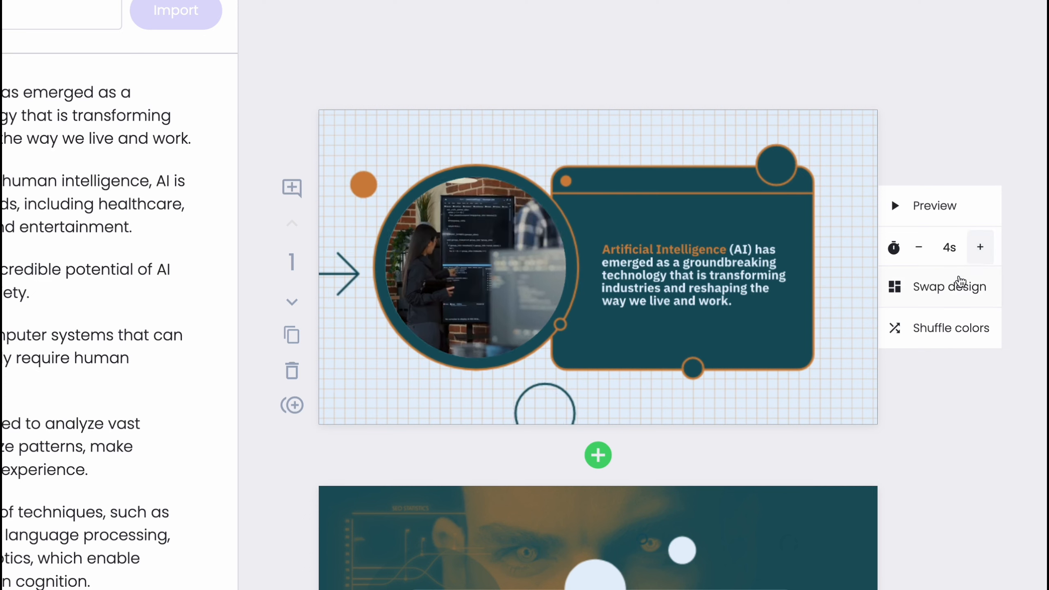
- Browse the alternative scene designs and apply the Title design with the circular image and text card to the first scene
{"action": "left_click", "coordinate": [950, 291]}
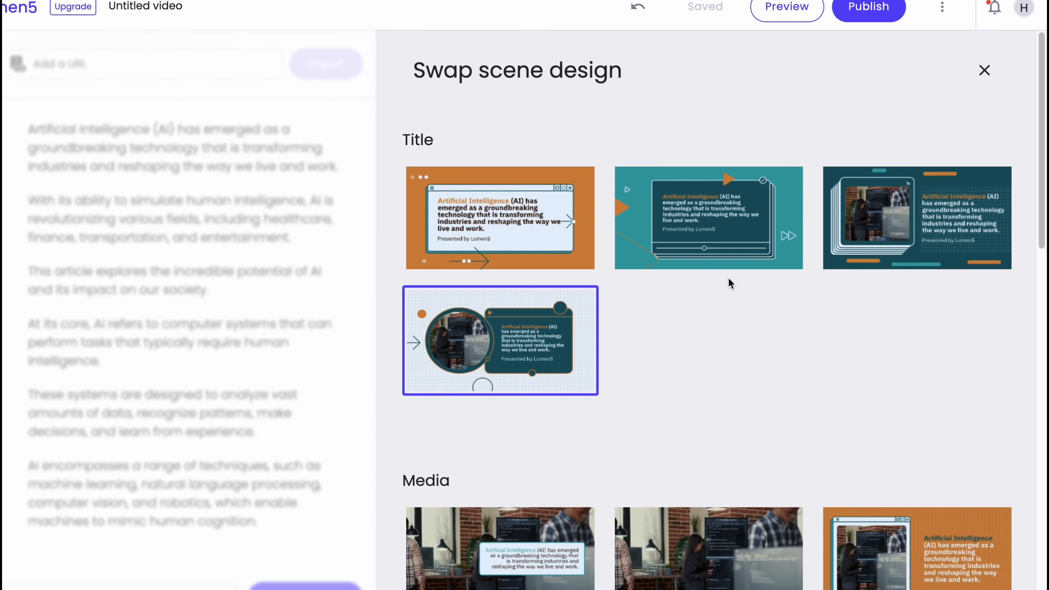
{"action": "scroll", "coordinate": [760, 277], "scroll_direction": "down", "scroll_amount": 4}
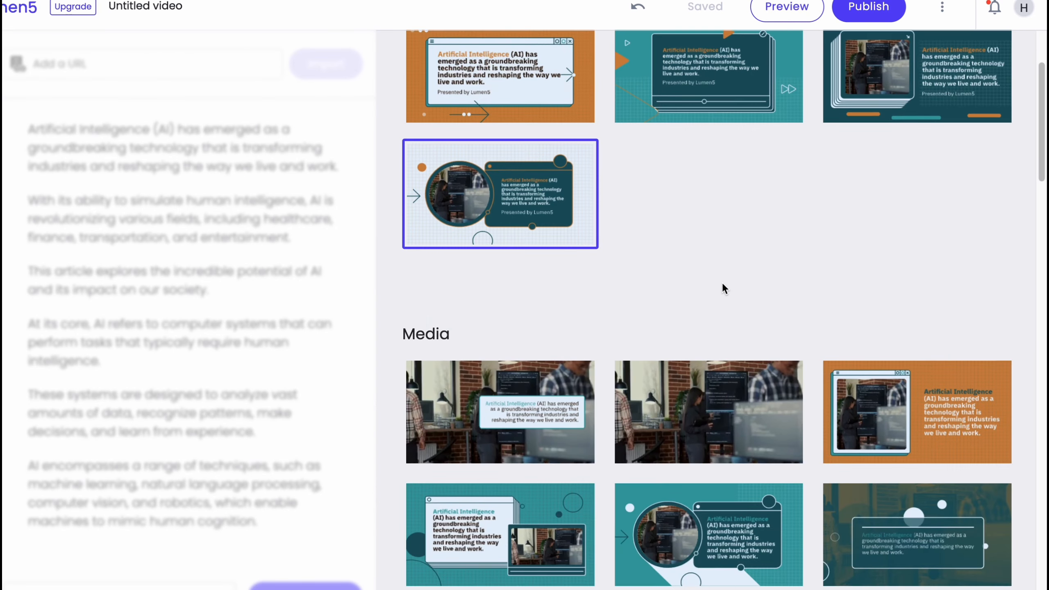
{"action": "scroll", "coordinate": [715, 295], "scroll_direction": "up", "scroll_amount": 4}
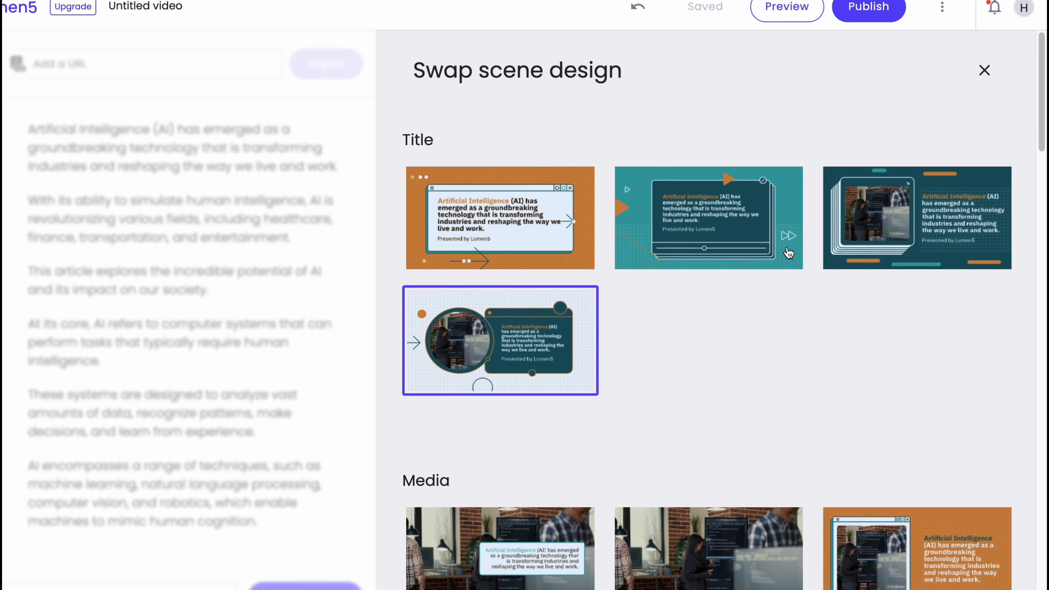
{"action": "scroll", "coordinate": [715, 295], "scroll_direction": "down", "scroll_amount": 15}
{"action": "scroll", "coordinate": [715, 296], "scroll_direction": "down", "scroll_amount": 20}
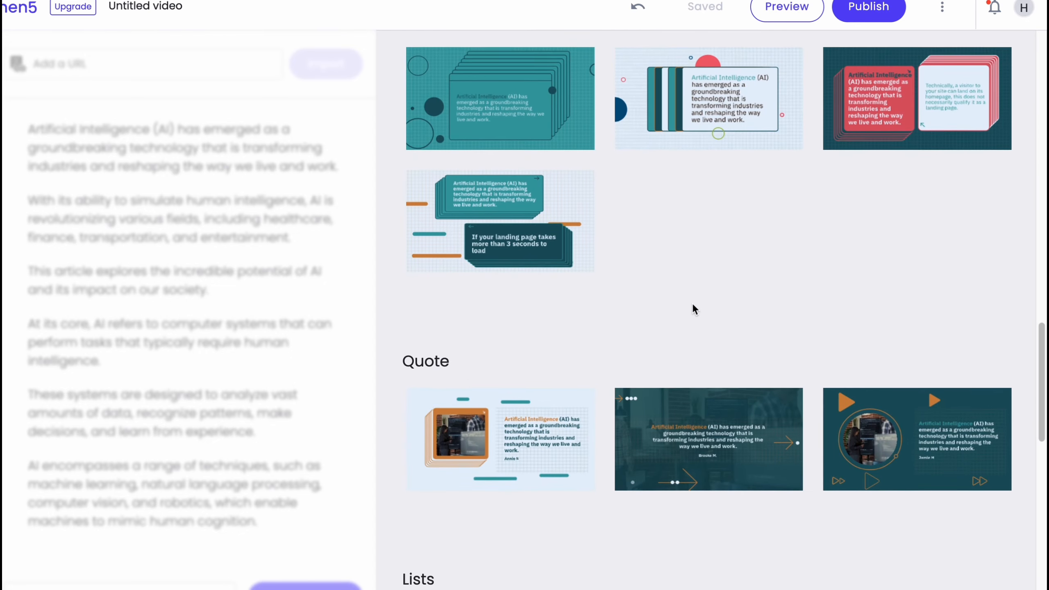
{"action": "scroll", "coordinate": [682, 314], "scroll_direction": "down", "scroll_amount": 10}
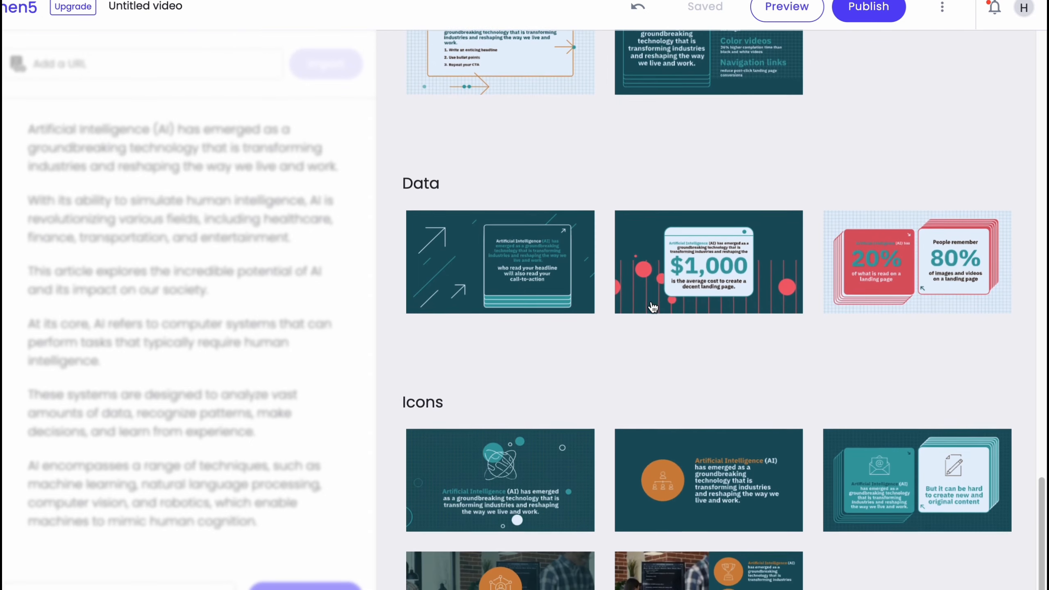
{"action": "scroll", "coordinate": [652, 306], "scroll_direction": "up", "scroll_amount": 20}
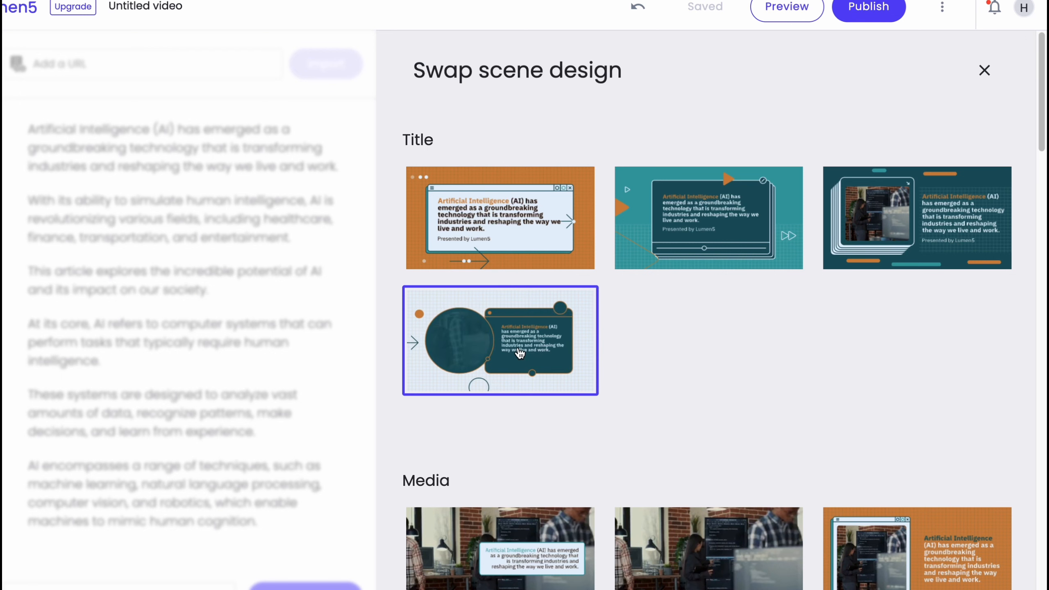
{"action": "left_click", "coordinate": [520, 354]}
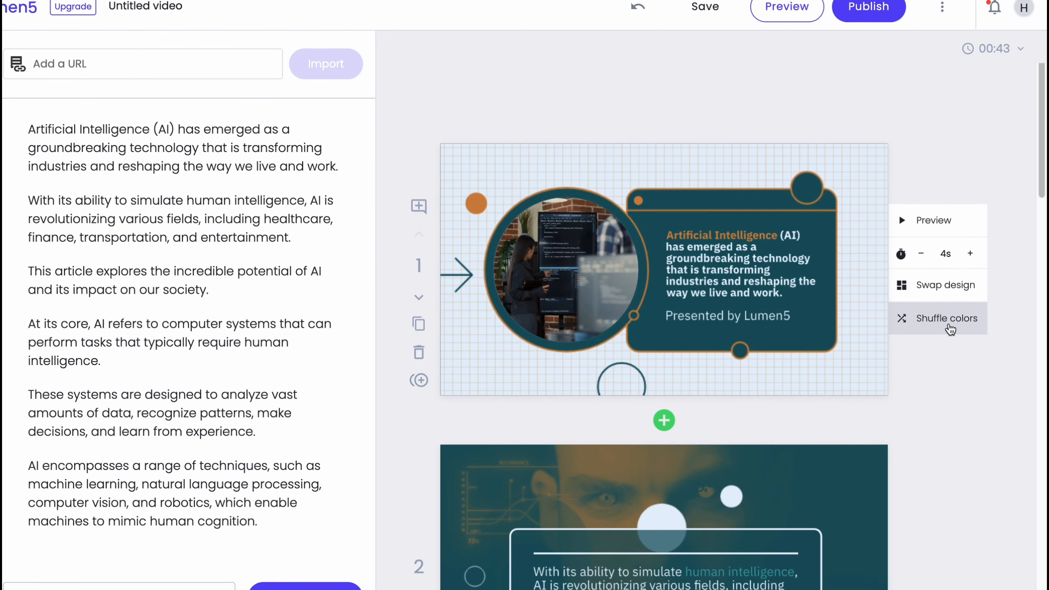
- Shuffle the first scene's colours until it has a teal background with an orange text card
{"action": "left_click", "coordinate": [947, 318]}
{"action": "left_click", "coordinate": [947, 318]}
{"action": "left_click", "coordinate": [946, 318]}
{"action": "left_click", "coordinate": [950, 329]}
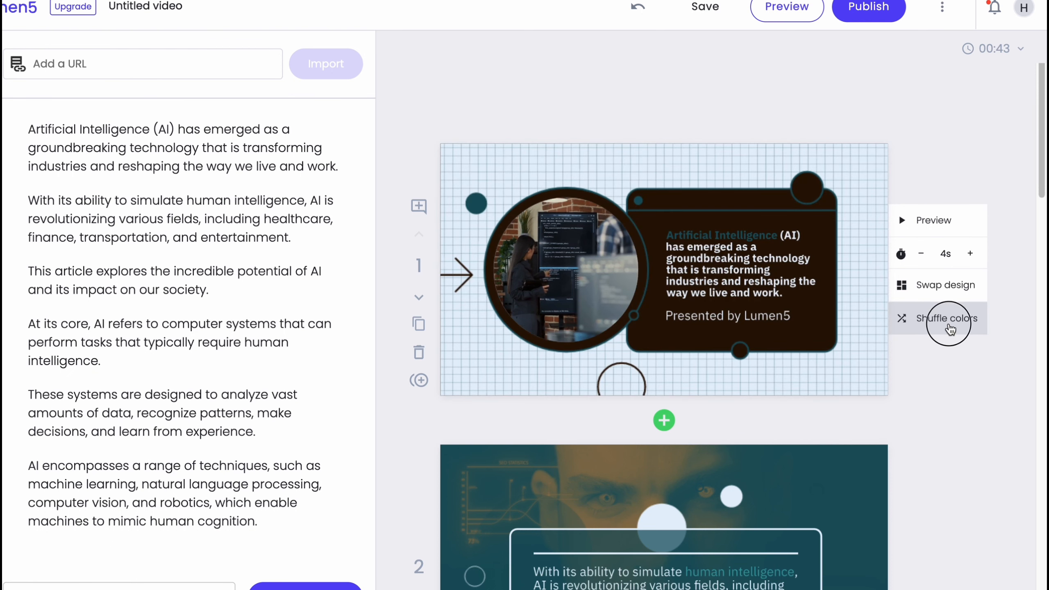
{"action": "left_click", "coordinate": [950, 329]}
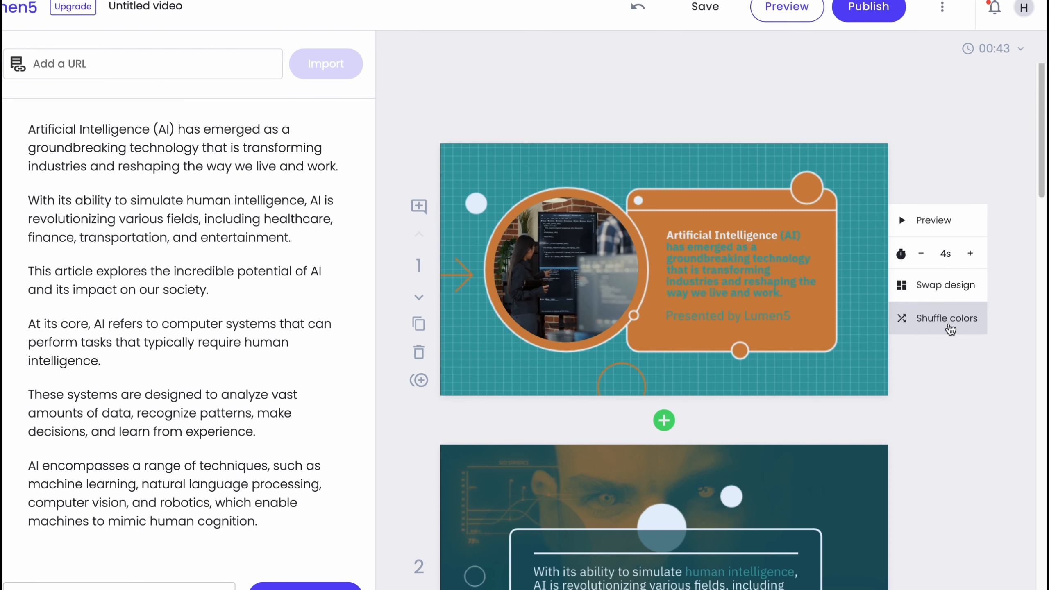
{"action": "left_click", "coordinate": [560, 291]}
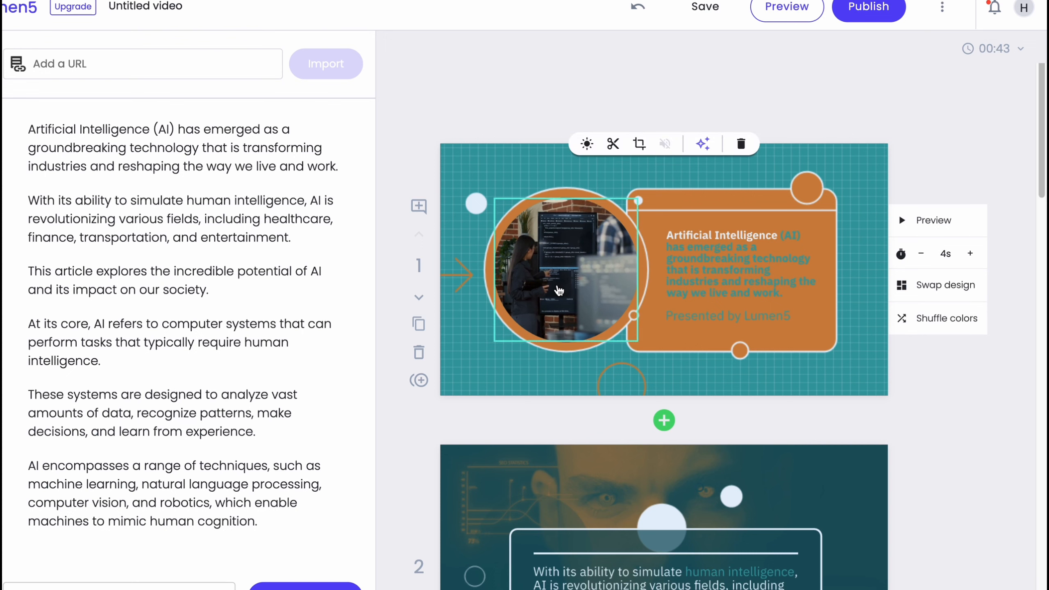
{"action": "left_click", "coordinate": [753, 271]}
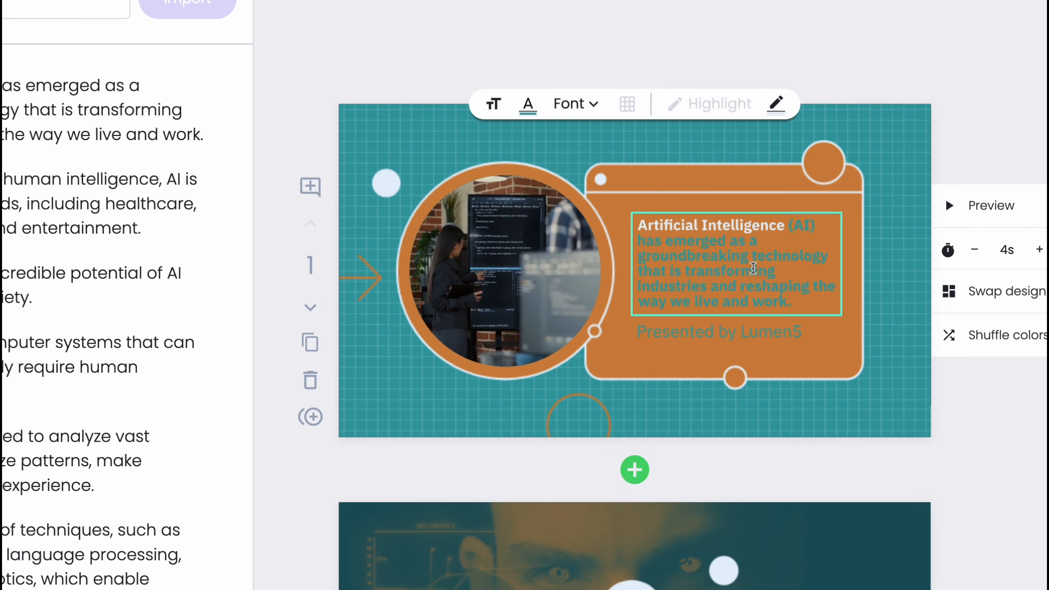
{"action": "left_click", "coordinate": [495, 264]}
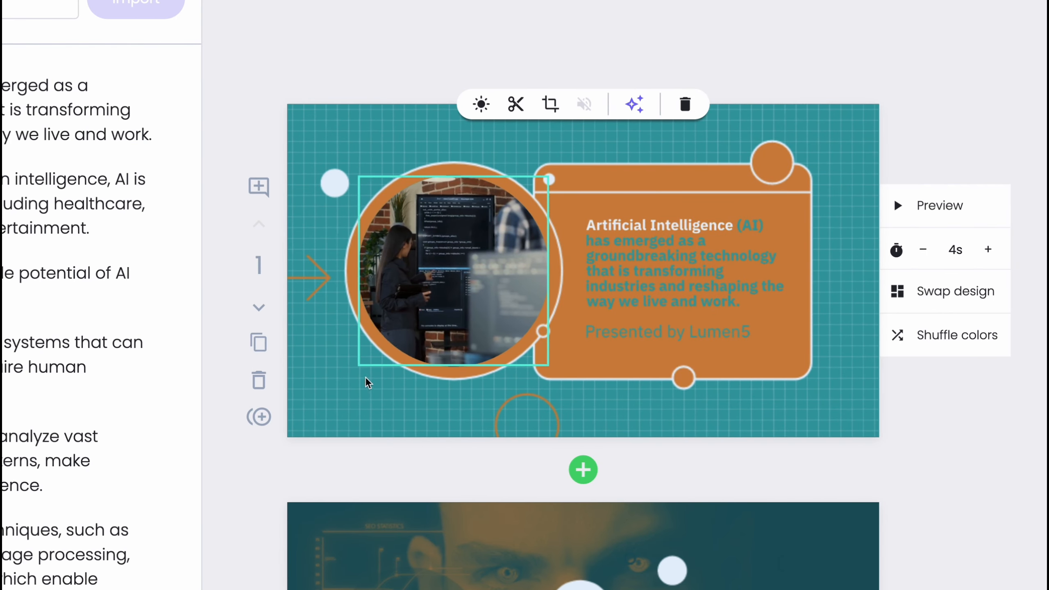
{"action": "left_click", "coordinate": [309, 282]}
{"action": "left_click", "coordinate": [491, 272]}
- Recolour the first scene's text from "(AI) has emerged" through "live and work." to the palette's dark brown
{"action": "left_click", "coordinate": [658, 271]}
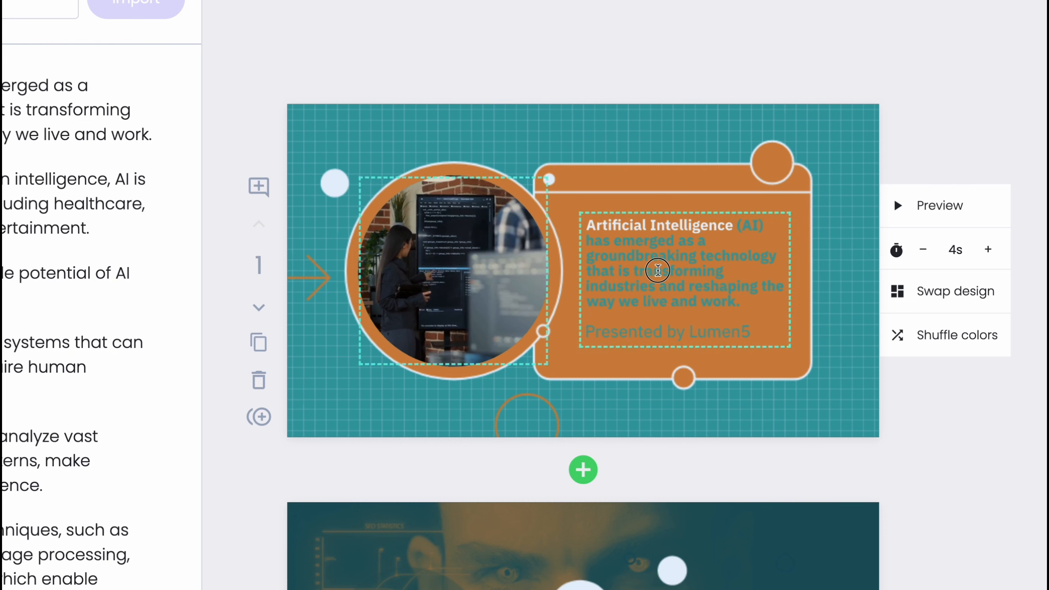
{"action": "left_click_drag", "start_coordinate": [734, 225], "coordinate": [745, 305]}
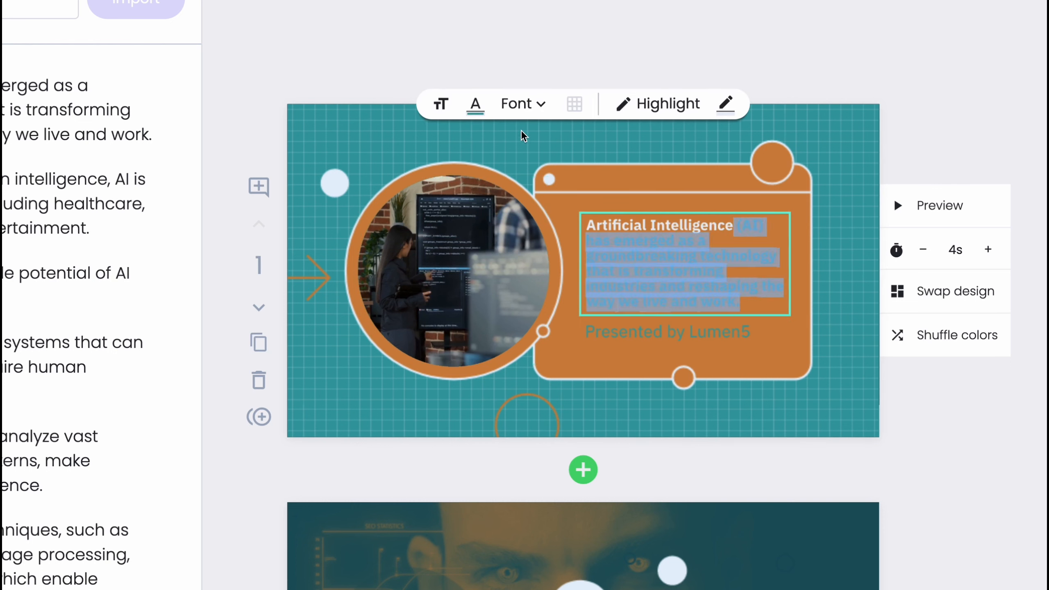
{"action": "left_click", "coordinate": [476, 104]}
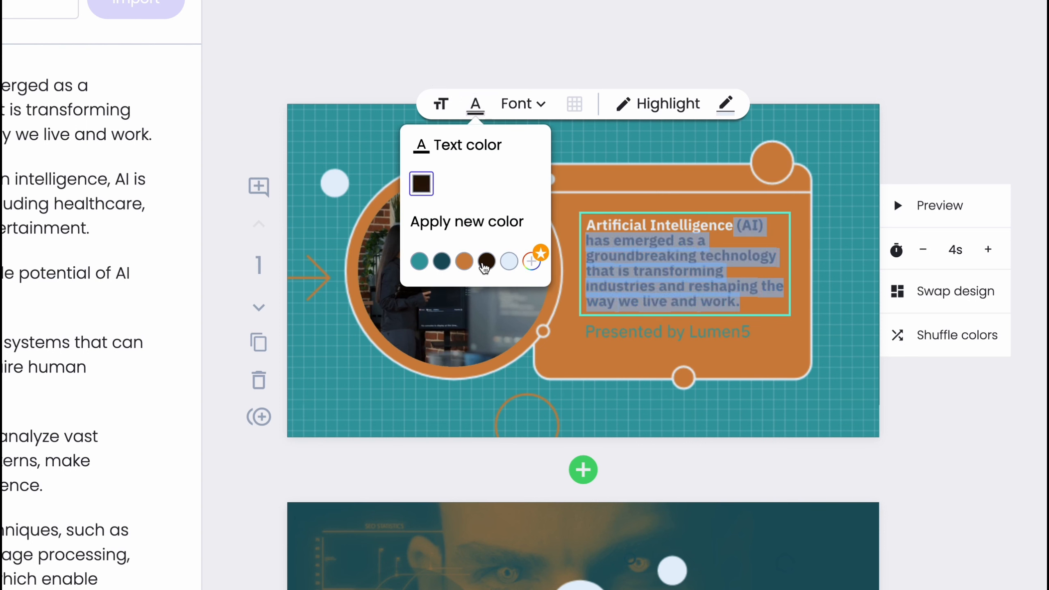
{"action": "left_click", "coordinate": [486, 266]}
{"action": "left_click", "coordinate": [834, 156]}
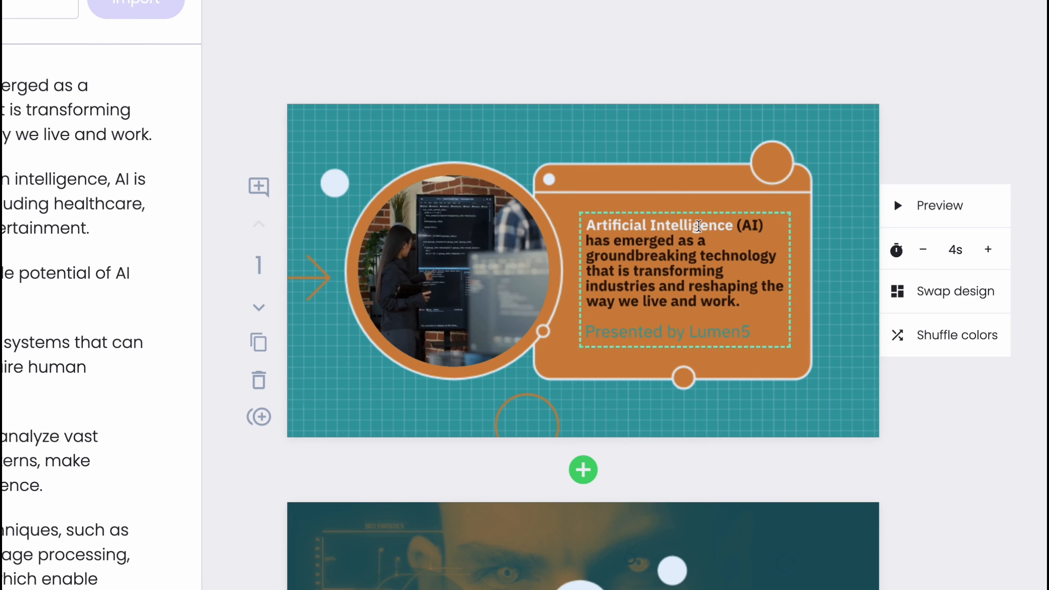
{"action": "triple_click", "coordinate": [664, 267]}
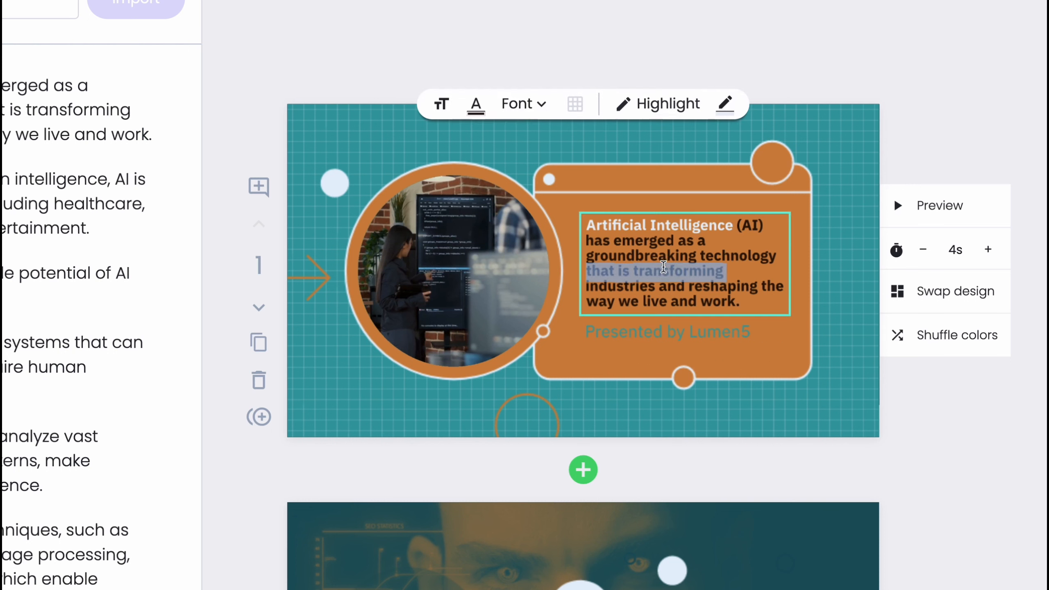
{"action": "left_click_drag", "start_coordinate": [745, 303], "coordinate": [575, 206]}
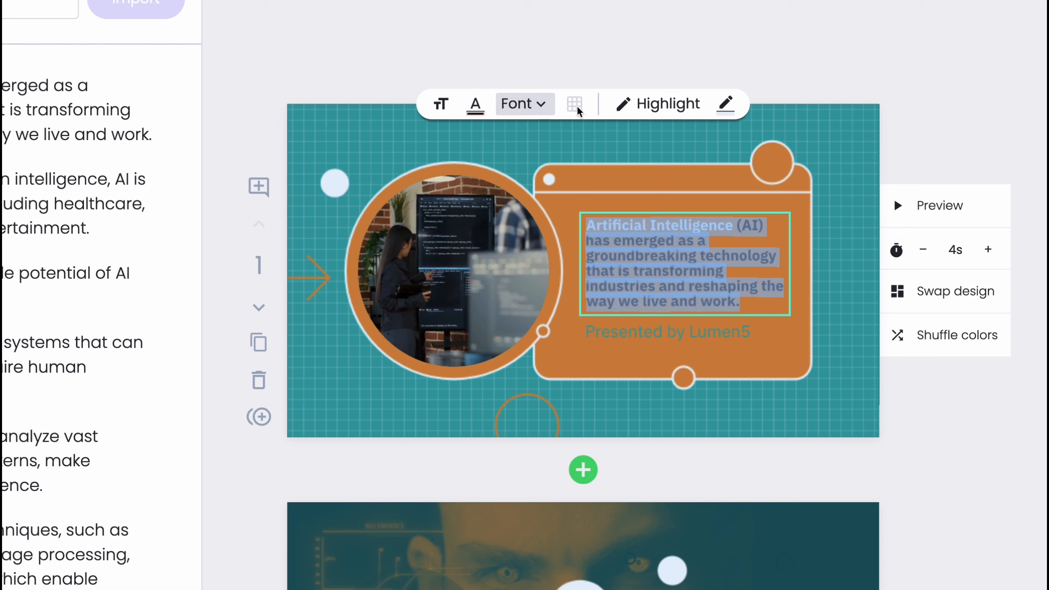
- Replace the first scene's circular image with the library video of the woman in a pink jacket holding a phone
{"action": "left_click", "coordinate": [513, 249]}
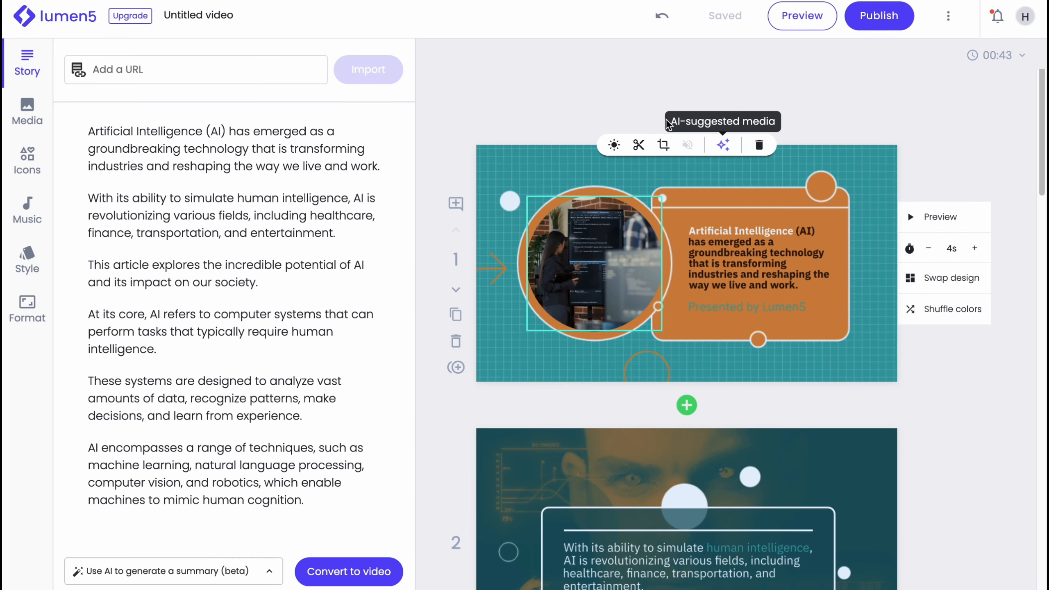
{"action": "scroll", "coordinate": [664, 285], "scroll_direction": "down", "scroll_amount": 1}
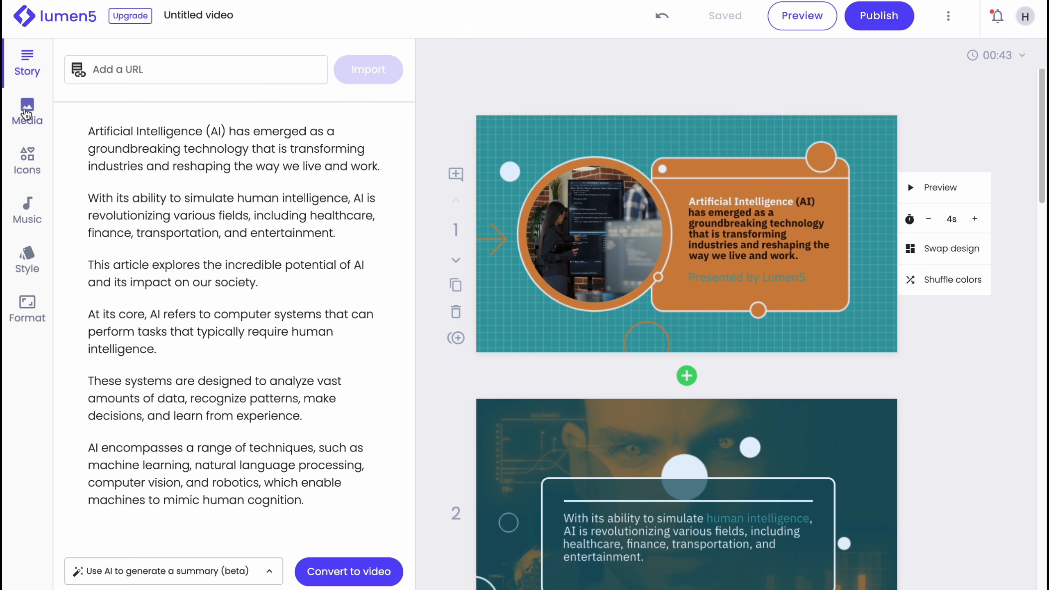
{"action": "left_click", "coordinate": [40, 115]}
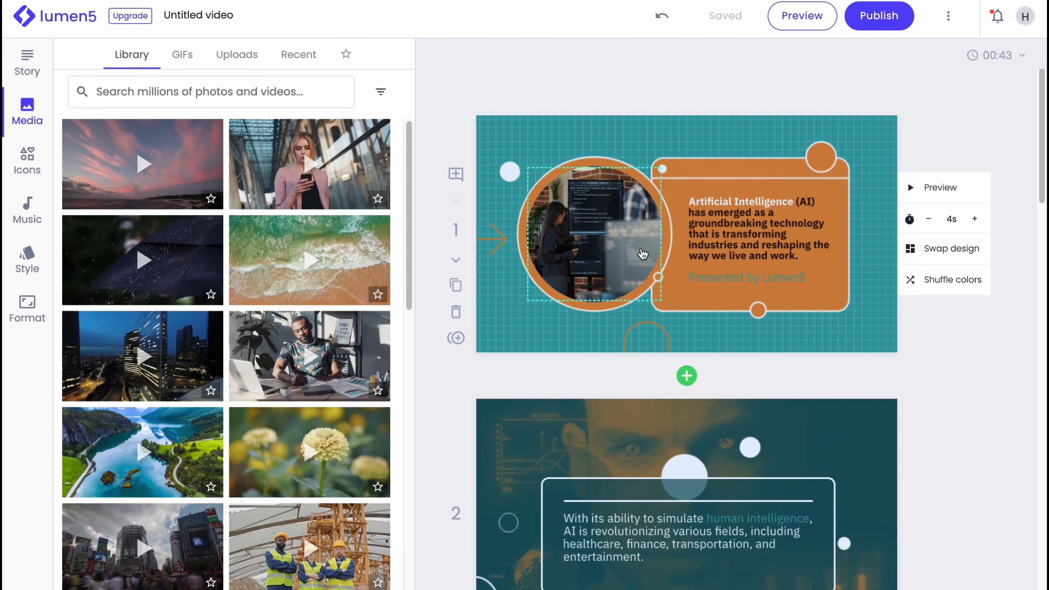
{"action": "left_click_drag", "start_coordinate": [298, 191], "coordinate": [592, 260]}
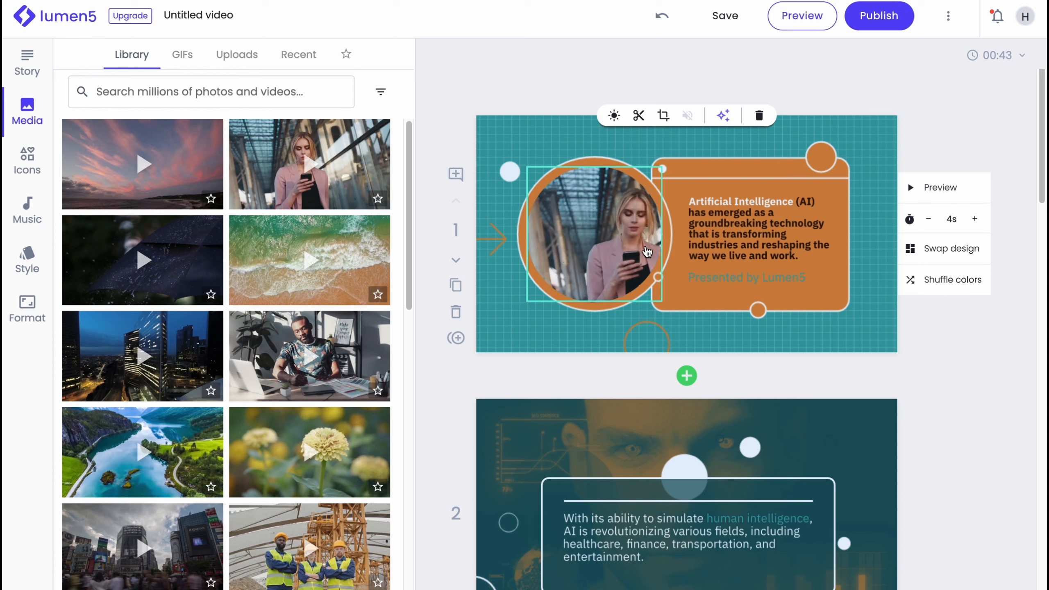
{"action": "left_click", "coordinate": [935, 122]}
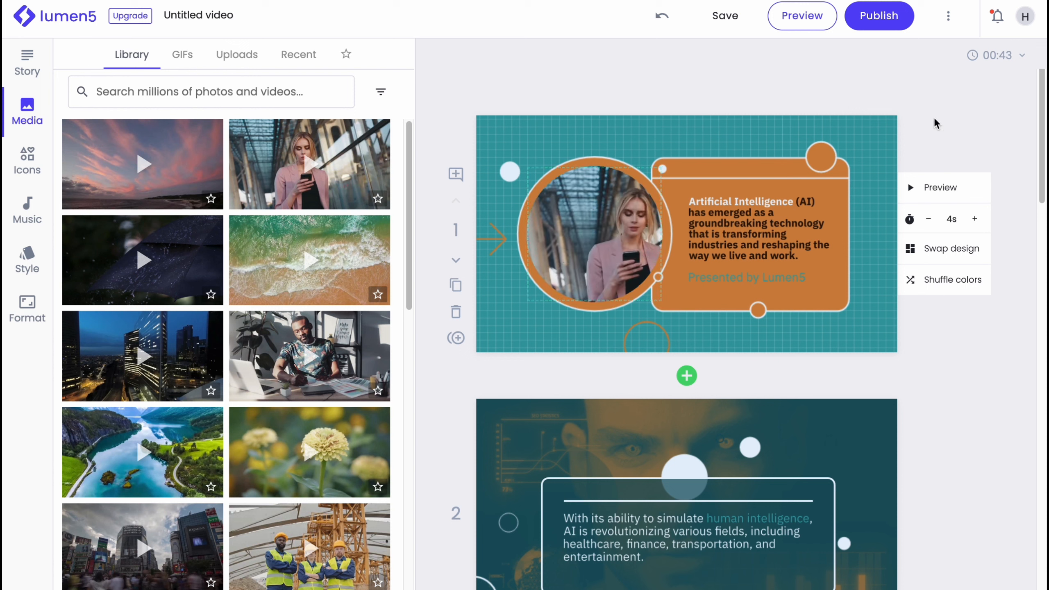
- Set the duration of the second scene, about AI's ability to simulate human intelligence, to 4 seconds
{"action": "scroll", "coordinate": [867, 262], "scroll_direction": "down", "scroll_amount": 2}
{"action": "scroll", "coordinate": [747, 366], "scroll_direction": "down", "scroll_amount": 5}
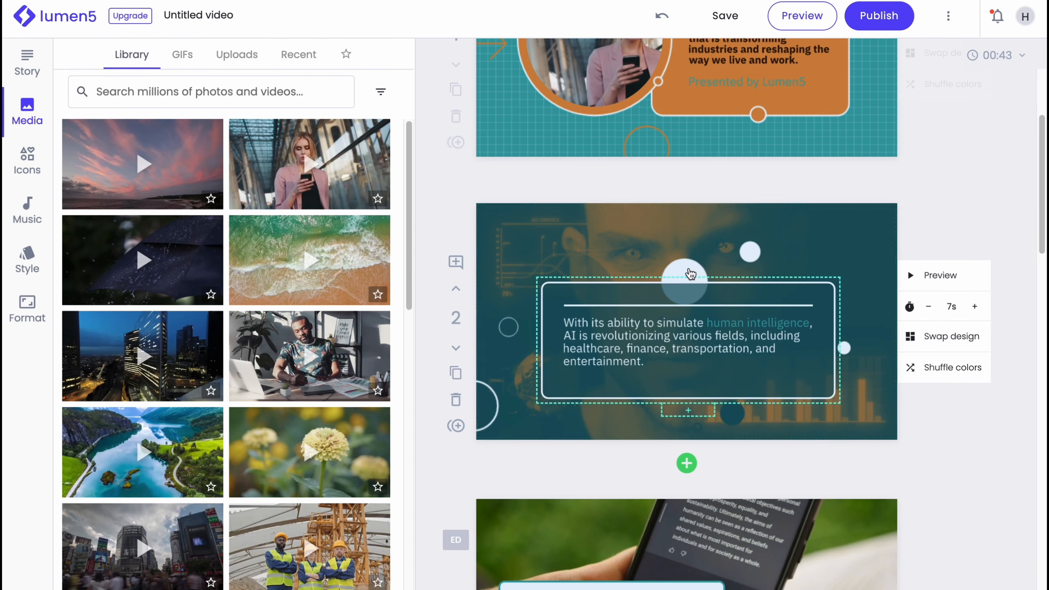
{"action": "left_click", "coordinate": [691, 273]}
{"action": "scroll", "coordinate": [826, 262], "scroll_direction": "down", "scroll_amount": 2}
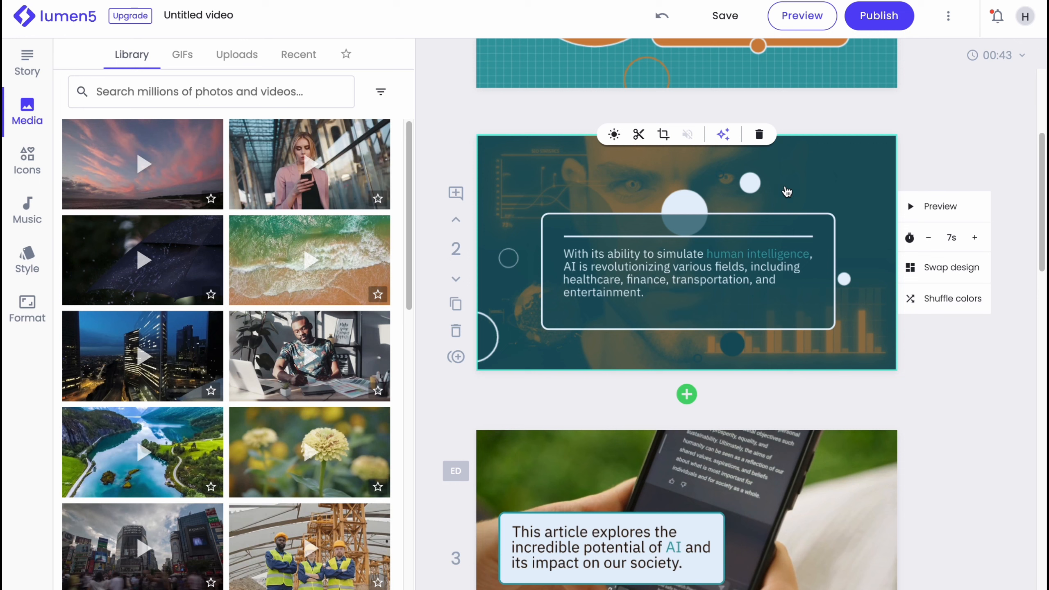
{"action": "left_click", "coordinate": [929, 238]}
{"action": "left_click", "coordinate": [929, 238]}
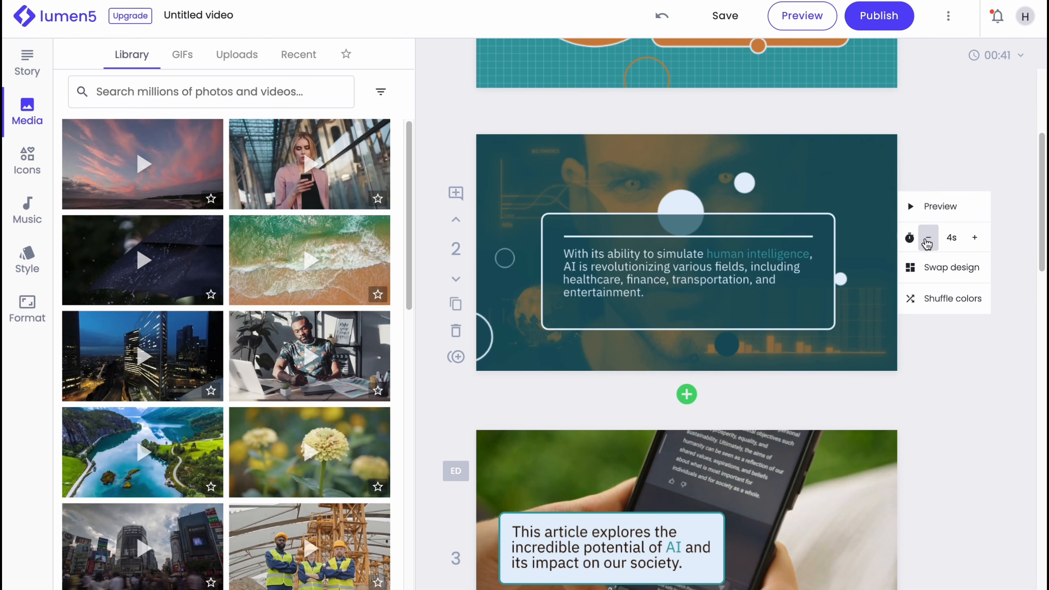
- Set the duration of the third scene, showing hands holding a phone, to 4 seconds
{"action": "scroll", "coordinate": [780, 347], "scroll_direction": "down", "scroll_amount": 4}
{"action": "left_click", "coordinate": [929, 382]}
{"action": "left_click", "coordinate": [929, 382]}
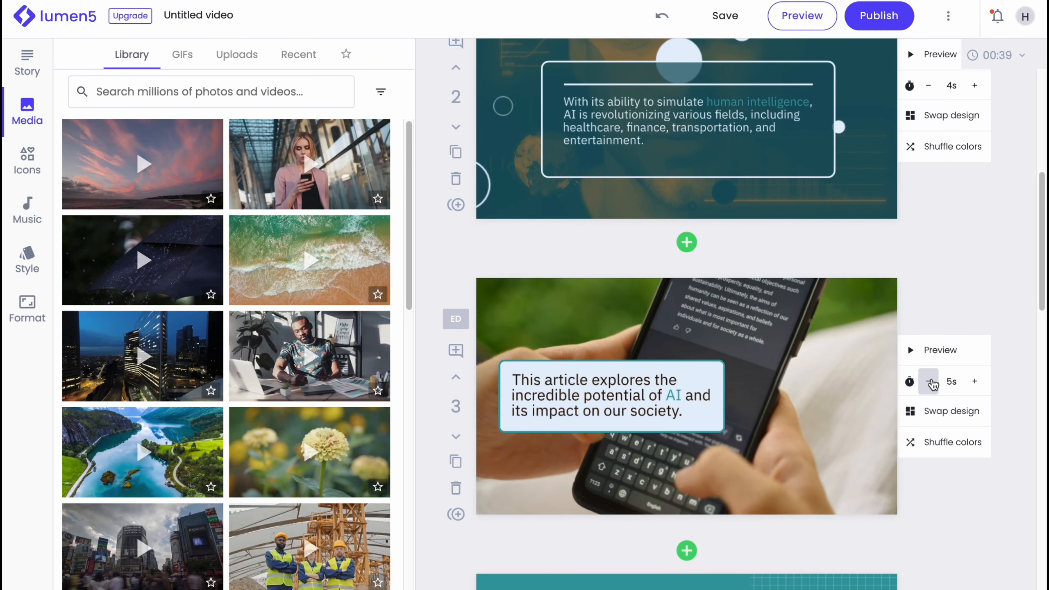
{"action": "left_click", "coordinate": [929, 381]}
- Set the duration of the fourth scene, with the "At its core, AI refers to computer systems" text, to 4 seconds
{"action": "scroll", "coordinate": [932, 397], "scroll_direction": "down", "scroll_amount": 5}
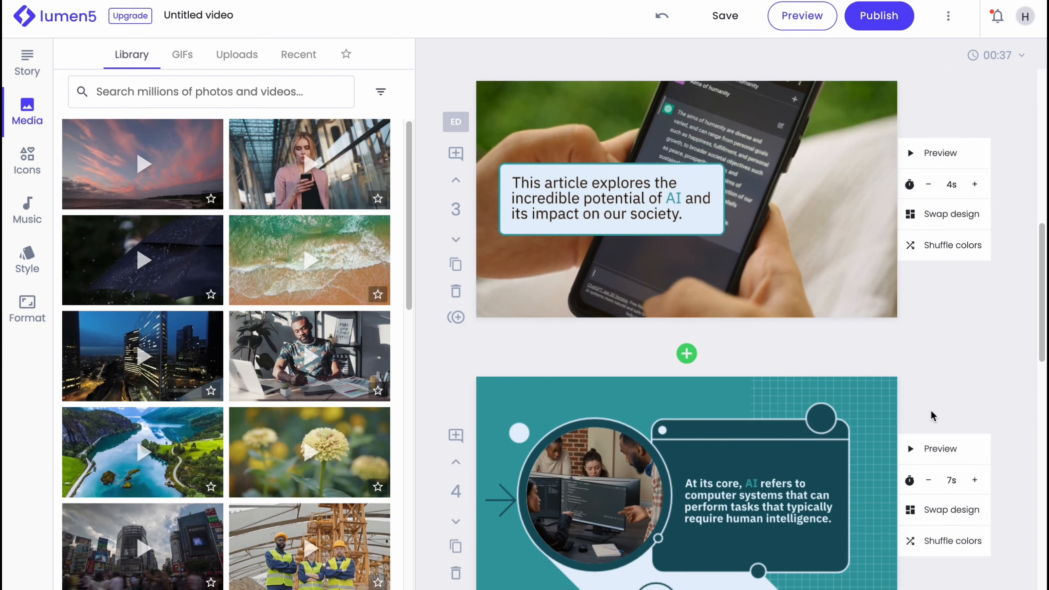
{"action": "left_click", "coordinate": [929, 480]}
{"action": "left_click", "coordinate": [929, 480]}
{"action": "left_click", "coordinate": [928, 480]}
- Set the duration of the fifth scene, with the "These systems are designed to analyze" text, to 4 seconds
{"action": "scroll", "coordinate": [827, 430], "scroll_direction": "down", "scroll_amount": 2}
{"action": "scroll", "coordinate": [811, 422], "scroll_direction": "down", "scroll_amount": 5}
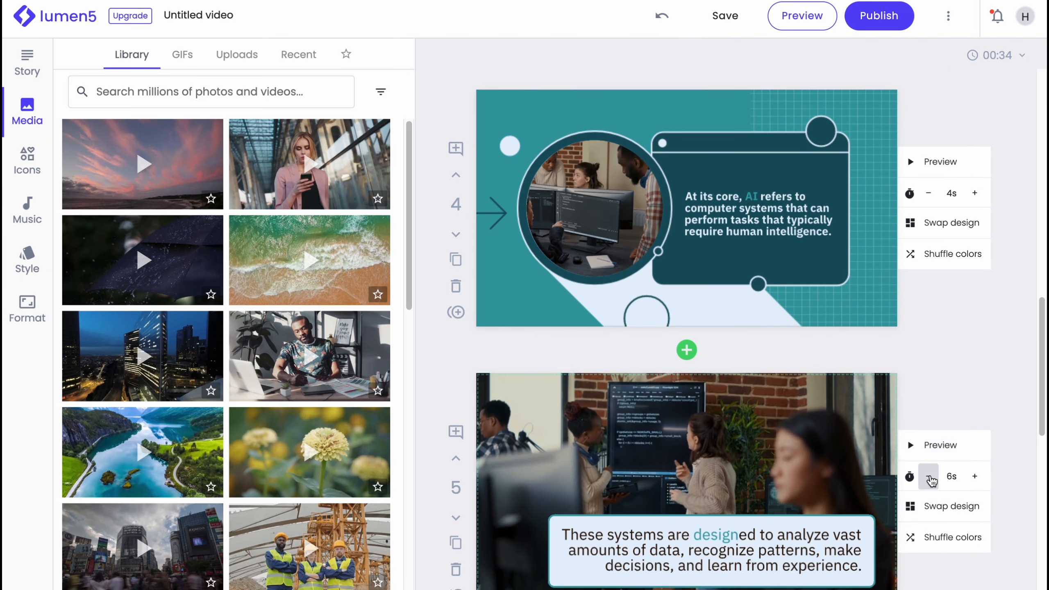
{"action": "left_click", "coordinate": [928, 477]}
{"action": "left_click", "coordinate": [929, 478]}
{"action": "left_click", "coordinate": [929, 478]}
- Set the duration of the sixth scene, about the range of AI techniques, to 4 seconds
{"action": "scroll", "coordinate": [776, 394], "scroll_direction": "up", "scroll_amount": 1}
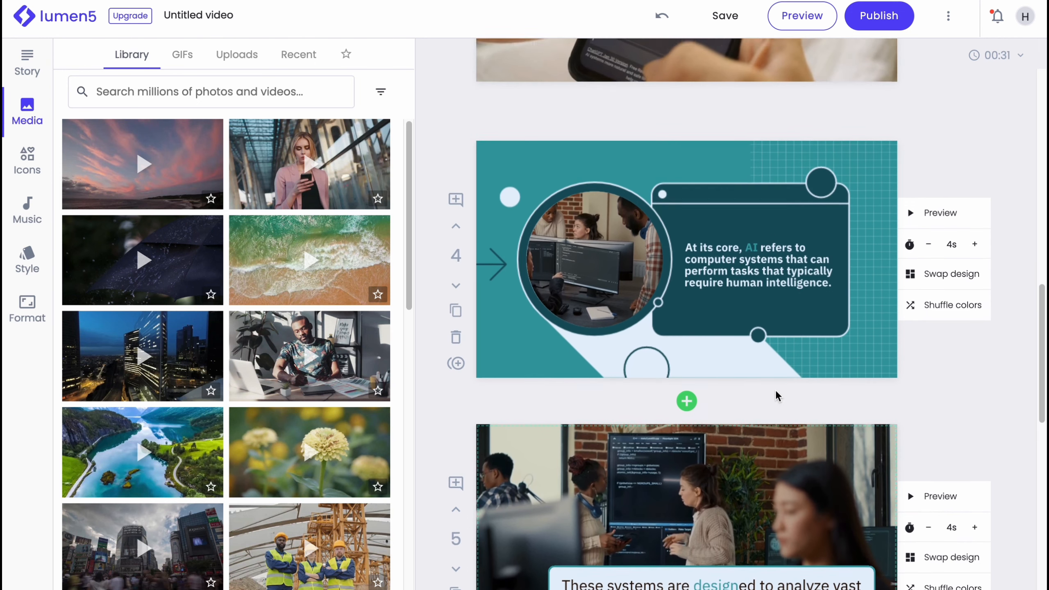
{"action": "scroll", "coordinate": [778, 396], "scroll_direction": "down", "scroll_amount": 15}
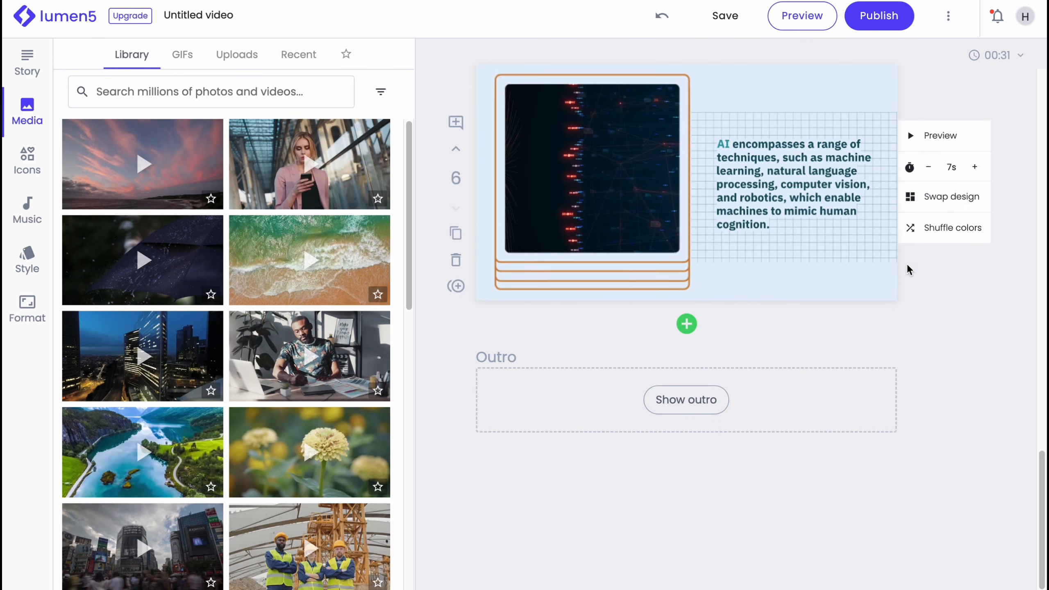
{"action": "left_click", "coordinate": [929, 167]}
{"action": "left_click", "coordinate": [929, 167]}
{"action": "left_click", "coordinate": [929, 167]}
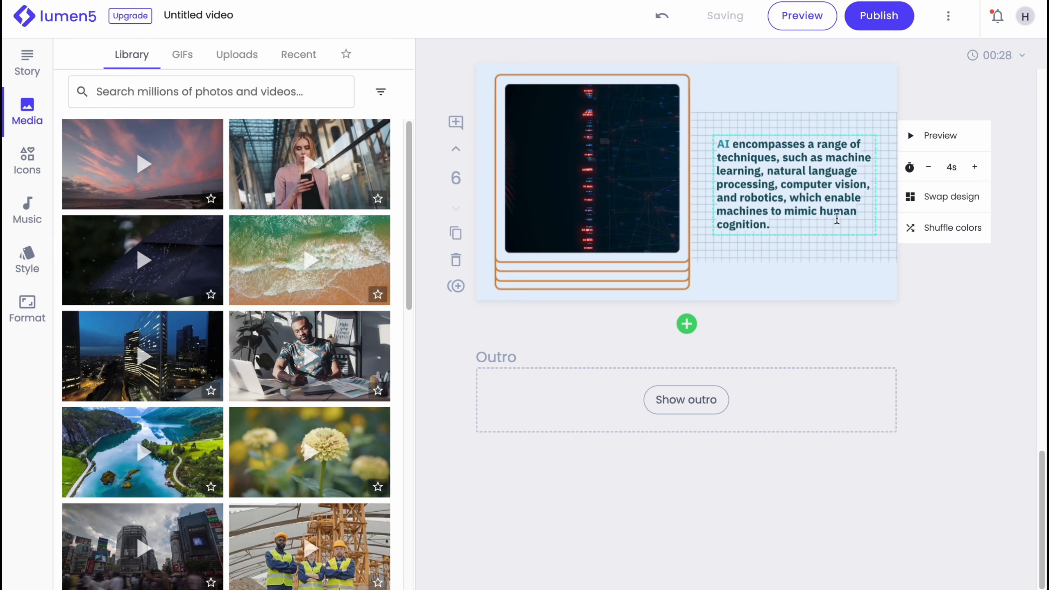
- Swap the second scene to the full-frame Media design without text and preview that scene
{"action": "scroll", "coordinate": [809, 254], "scroll_direction": "up", "scroll_amount": 3}
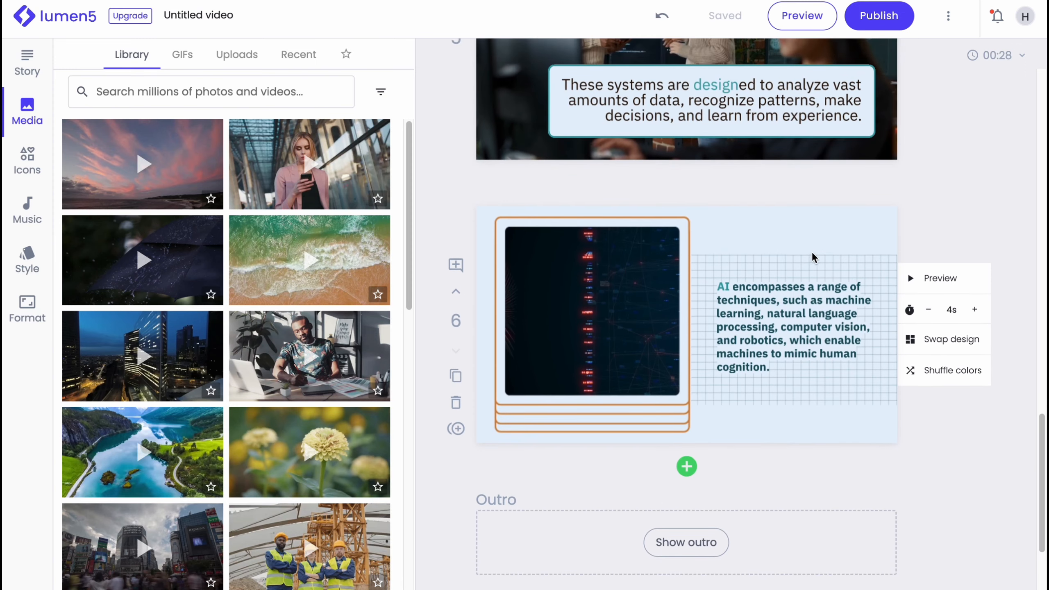
{"action": "scroll", "coordinate": [816, 250], "scroll_direction": "up", "scroll_amount": 13}
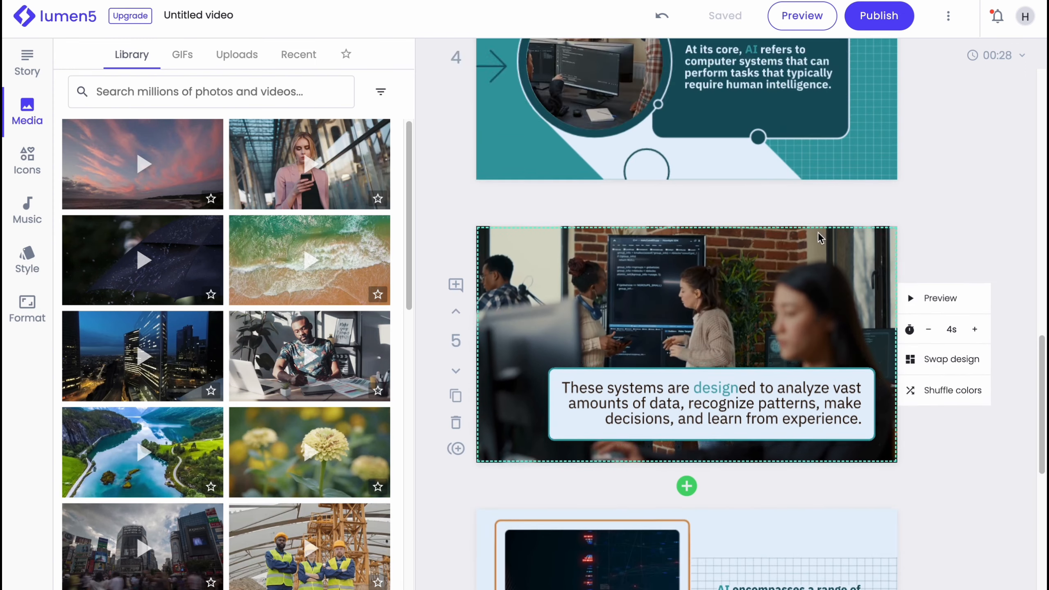
{"action": "scroll", "coordinate": [817, 247], "scroll_direction": "up", "scroll_amount": 15}
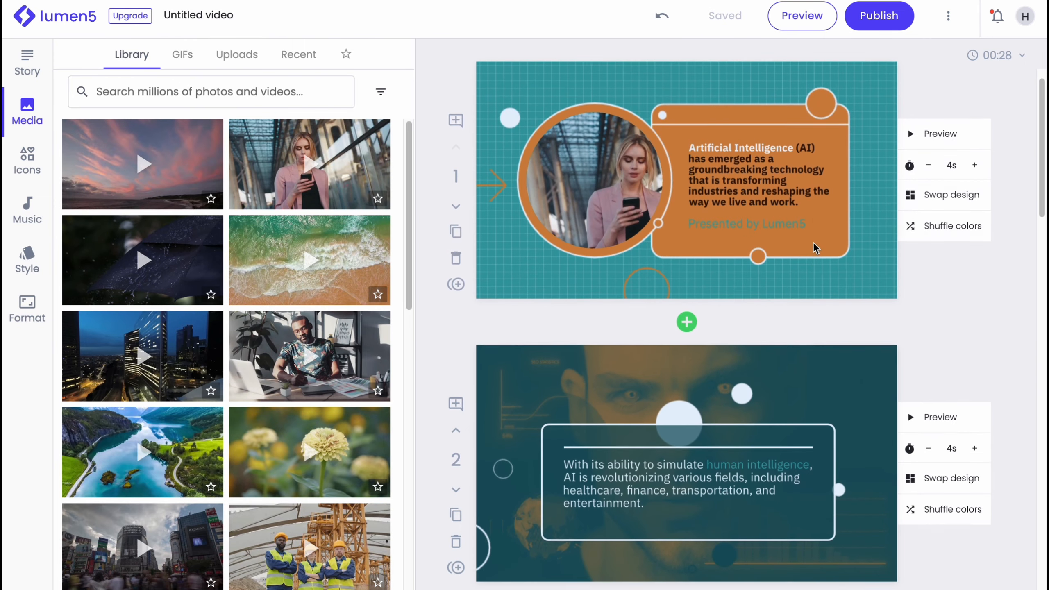
{"action": "scroll", "coordinate": [867, 300], "scroll_direction": "down", "scroll_amount": 3}
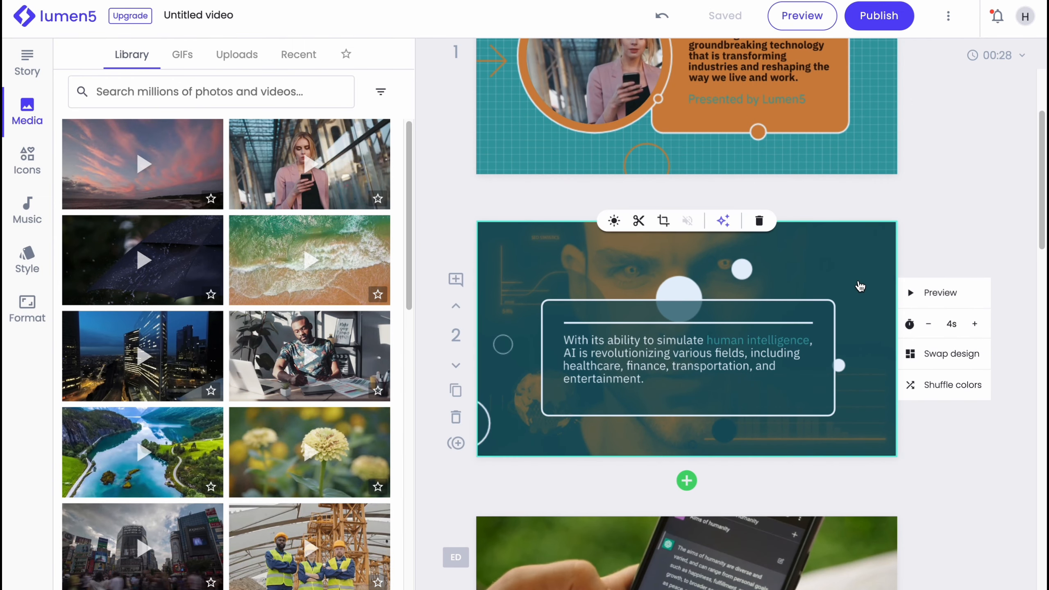
{"action": "left_click", "coordinate": [942, 354]}
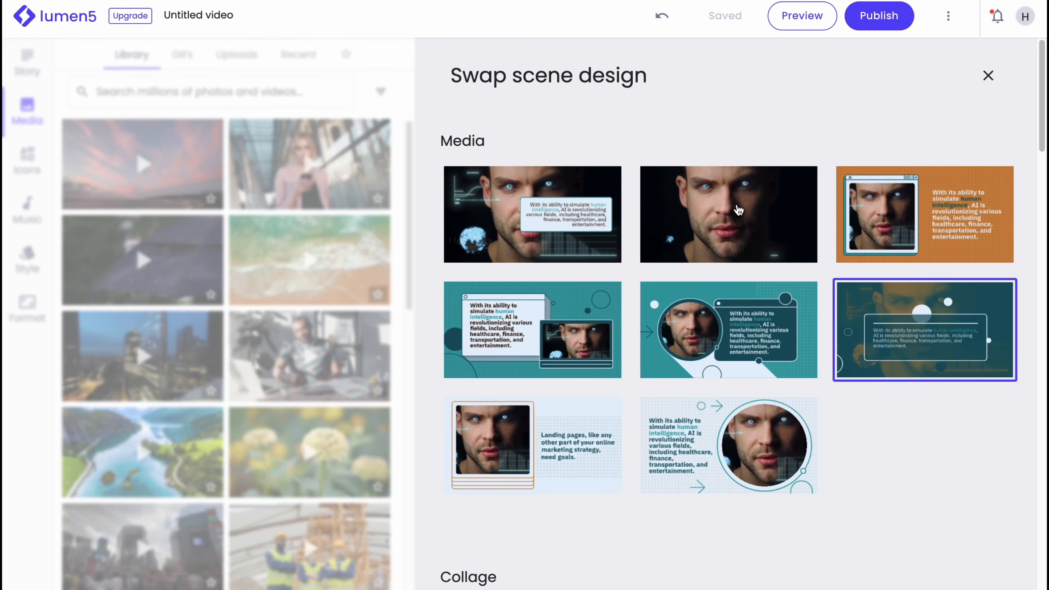
{"action": "left_click", "coordinate": [739, 210]}
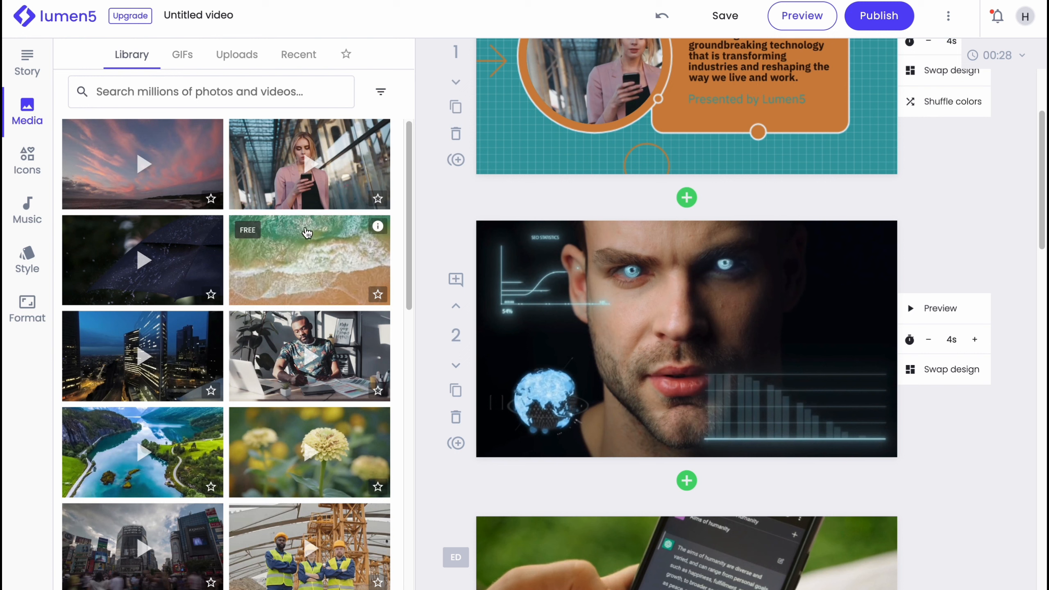
{"action": "left_click", "coordinate": [911, 315]}
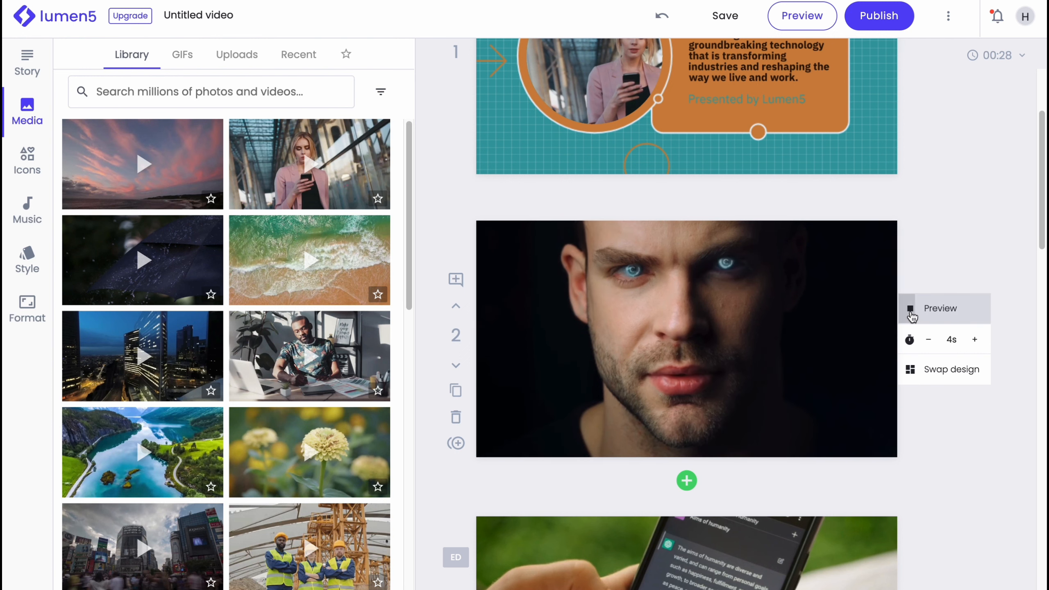
{"action": "key", "text": "XF86AudioMute"}
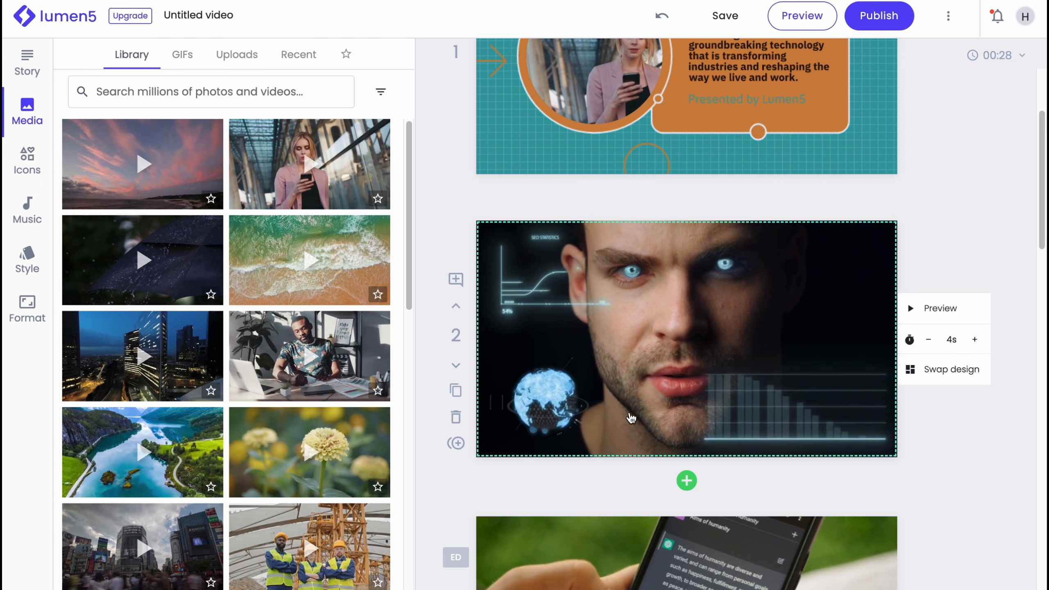
- Try the library video of the rainy dark umbrella as the second scene's media and undo the replacement
{"action": "scroll", "coordinate": [739, 341], "scroll_direction": "up", "scroll_amount": 1}
{"action": "scroll", "coordinate": [641, 285], "scroll_direction": "down", "scroll_amount": 3}
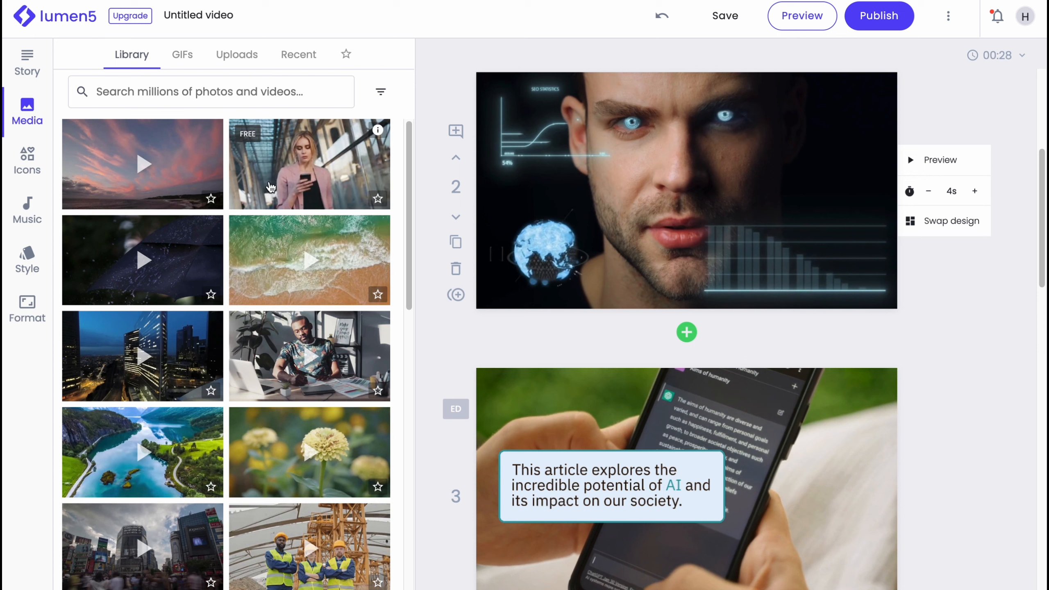
{"action": "left_click_drag", "start_coordinate": [173, 280], "coordinate": [627, 218]}
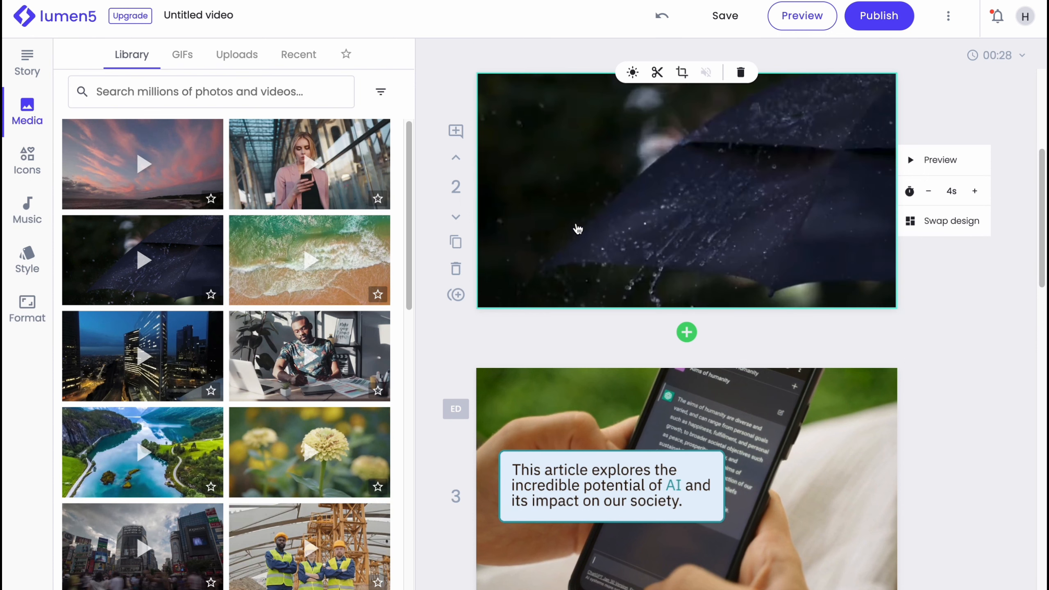
{"action": "left_click", "coordinate": [662, 16]}
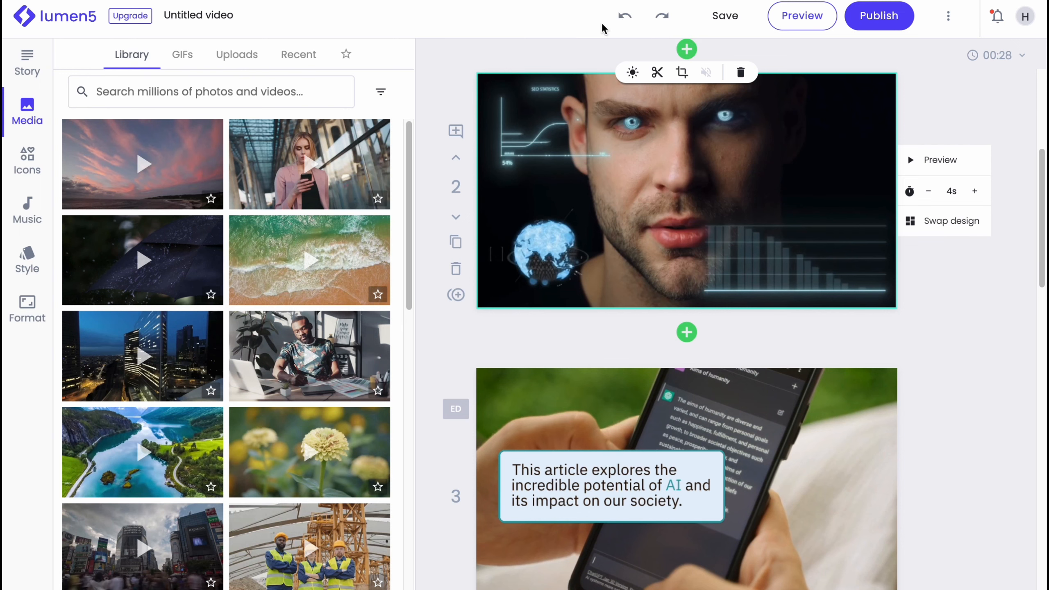
- Look through the remaining scenes down to the outro and publish the video to start rendering it
{"action": "scroll", "coordinate": [628, 365], "scroll_direction": "down", "scroll_amount": 5}
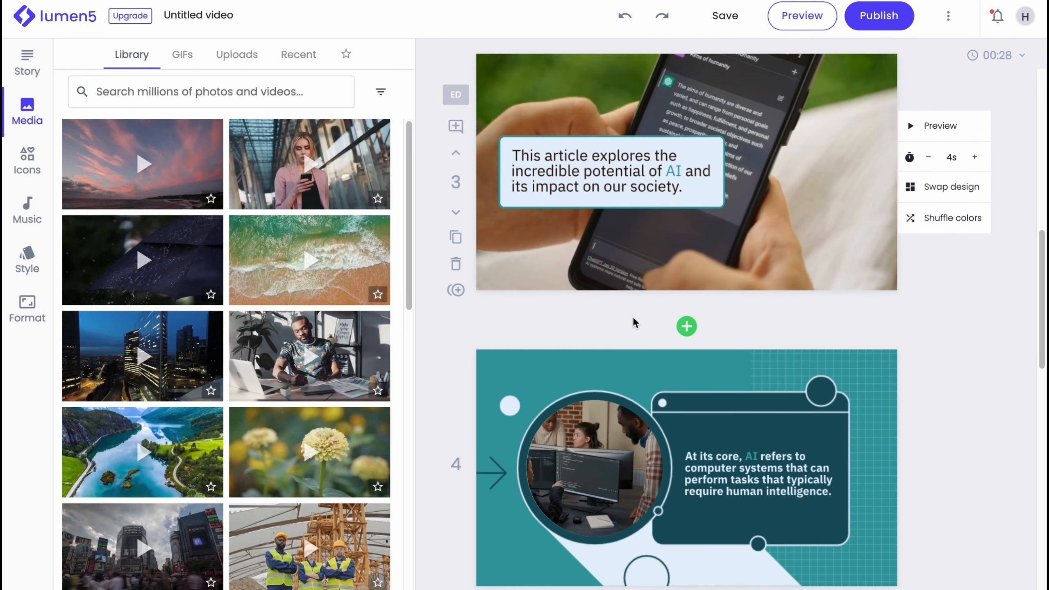
{"action": "scroll", "coordinate": [634, 326], "scroll_direction": "down", "scroll_amount": 10}
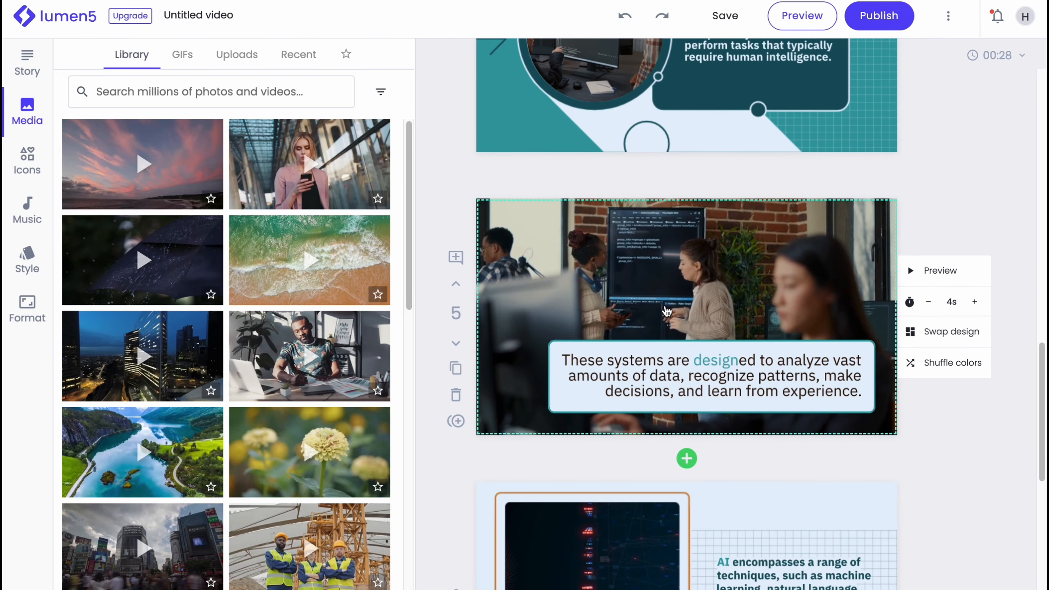
{"action": "scroll", "coordinate": [663, 309], "scroll_direction": "down", "scroll_amount": 5}
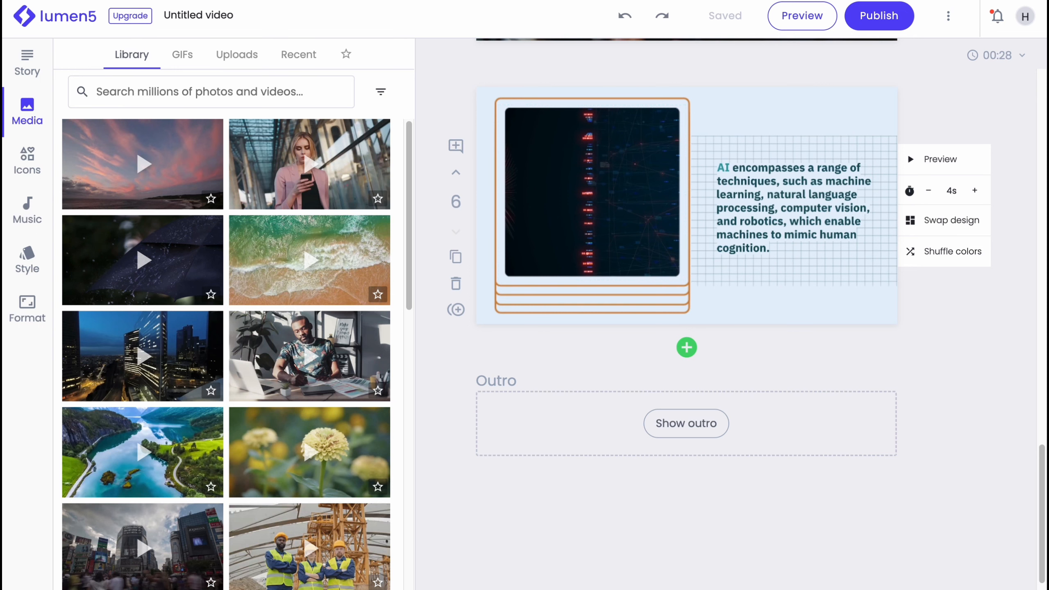
{"action": "left_click", "coordinate": [27, 62]}
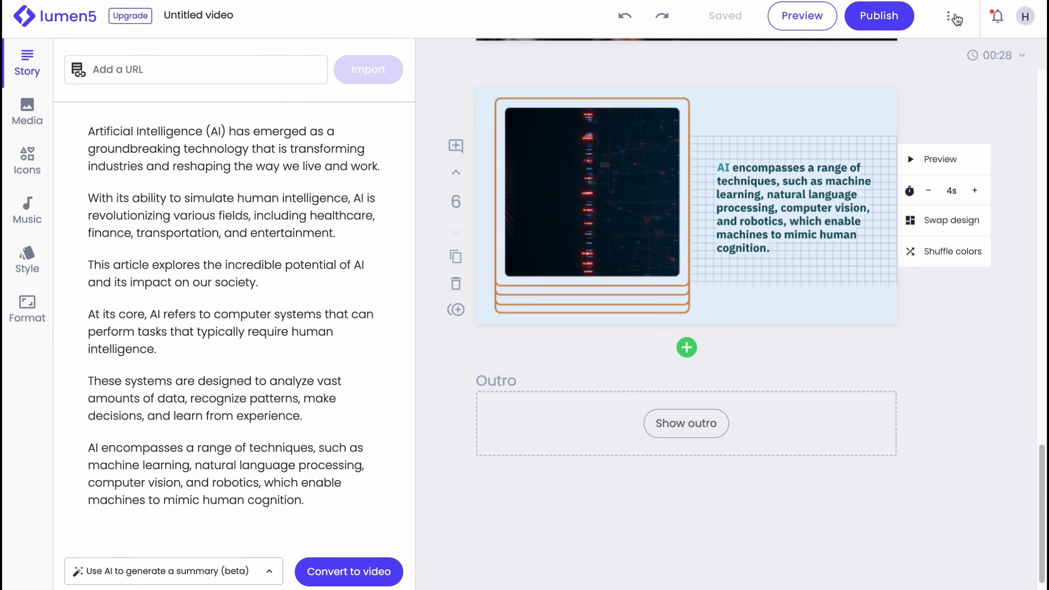
{"action": "left_click", "coordinate": [956, 19]}
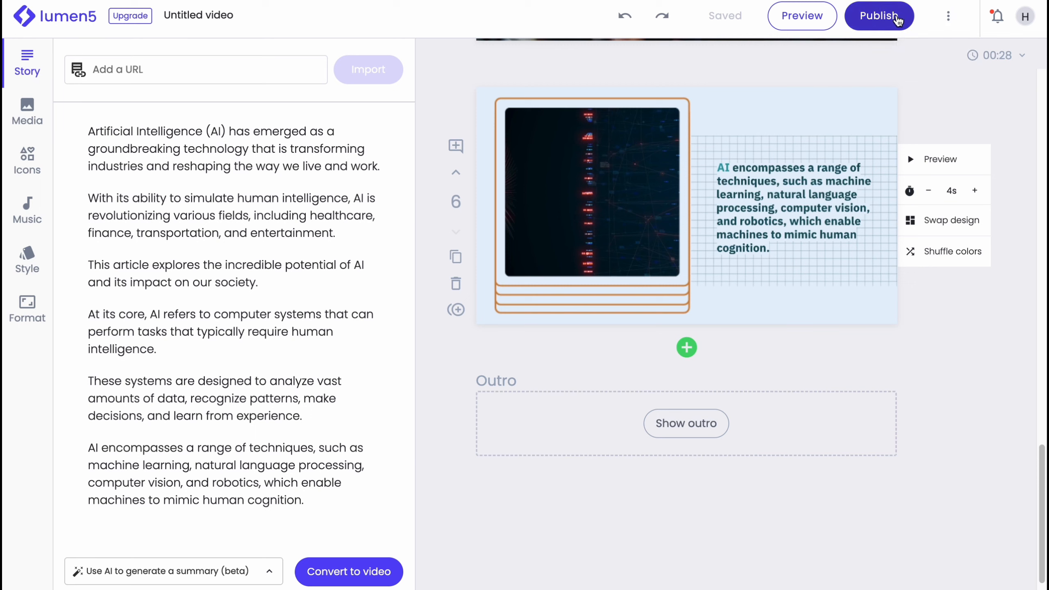
{"action": "left_click", "coordinate": [899, 19]}
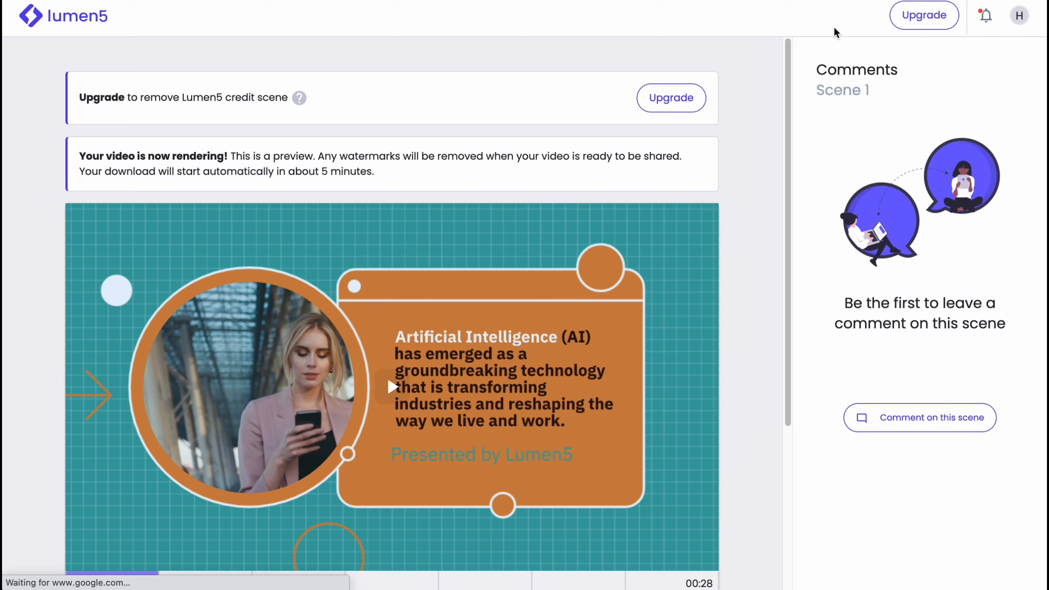
{"action": "left_click_drag", "start_coordinate": [150, 98], "coordinate": [285, 108]}
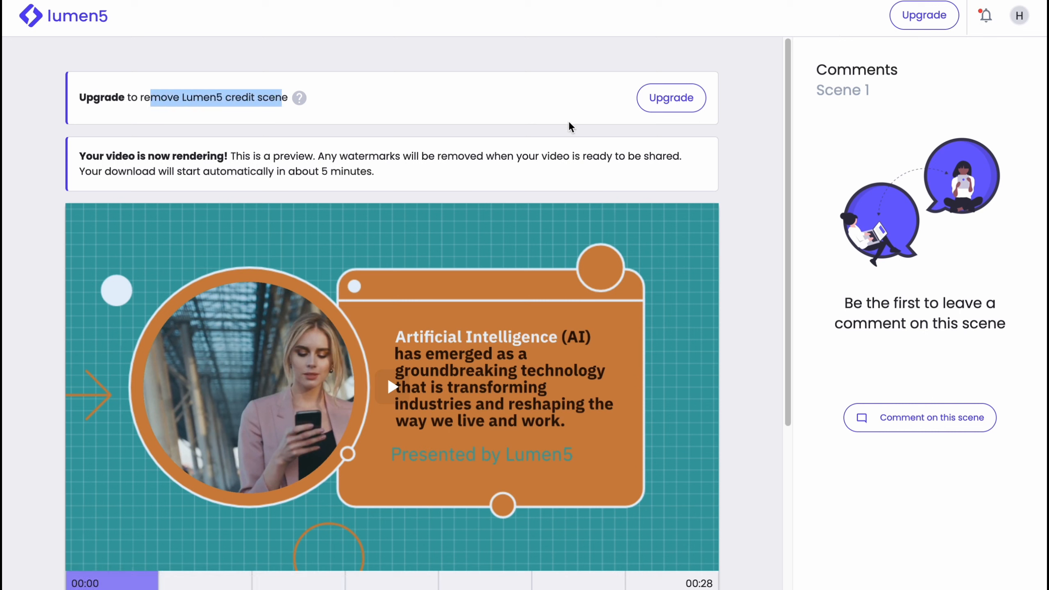